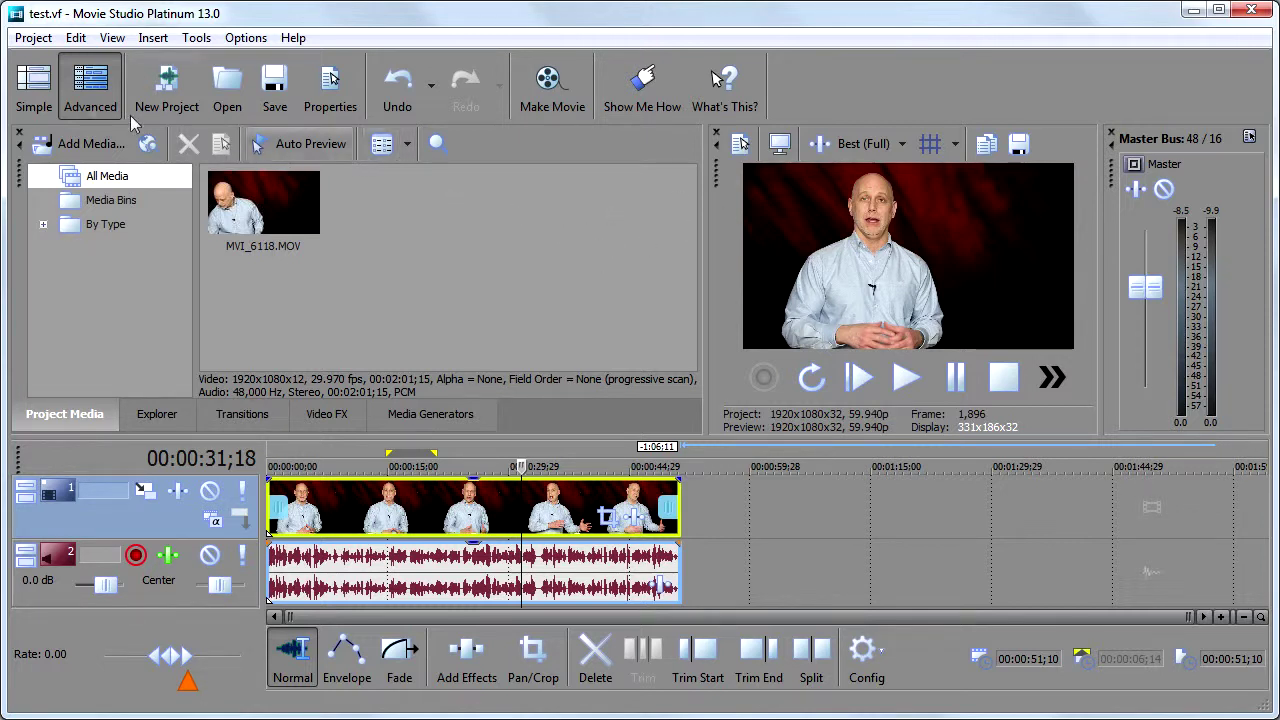
# - Create a new stereo HDV project at 1280x720-30p
pyautogui.click(33, 38)
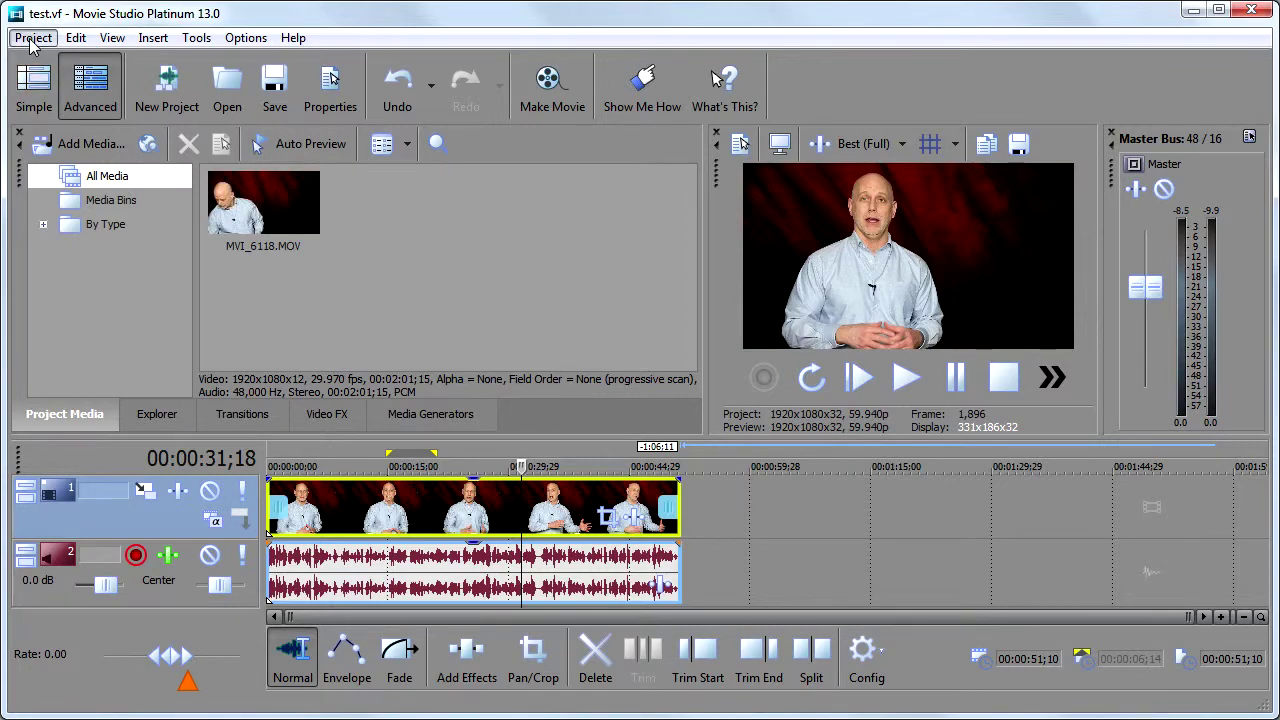
pyautogui.click(50, 68)
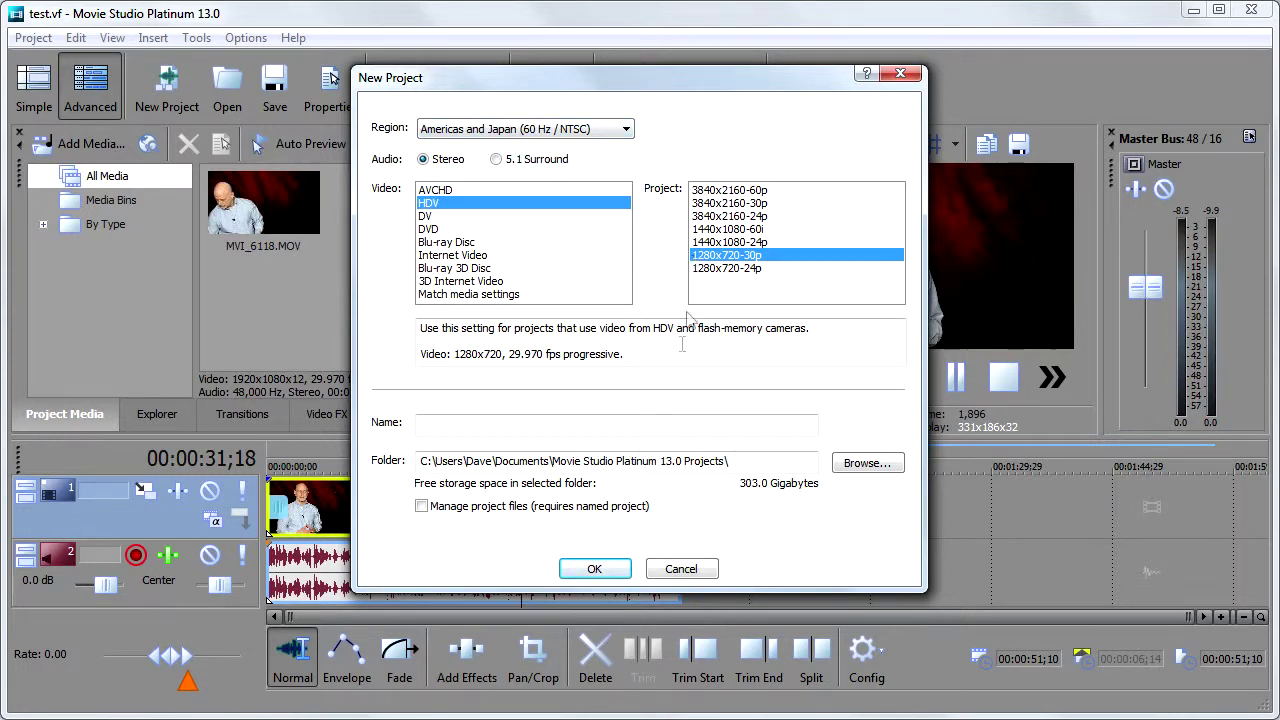
pyautogui.click(594, 569)
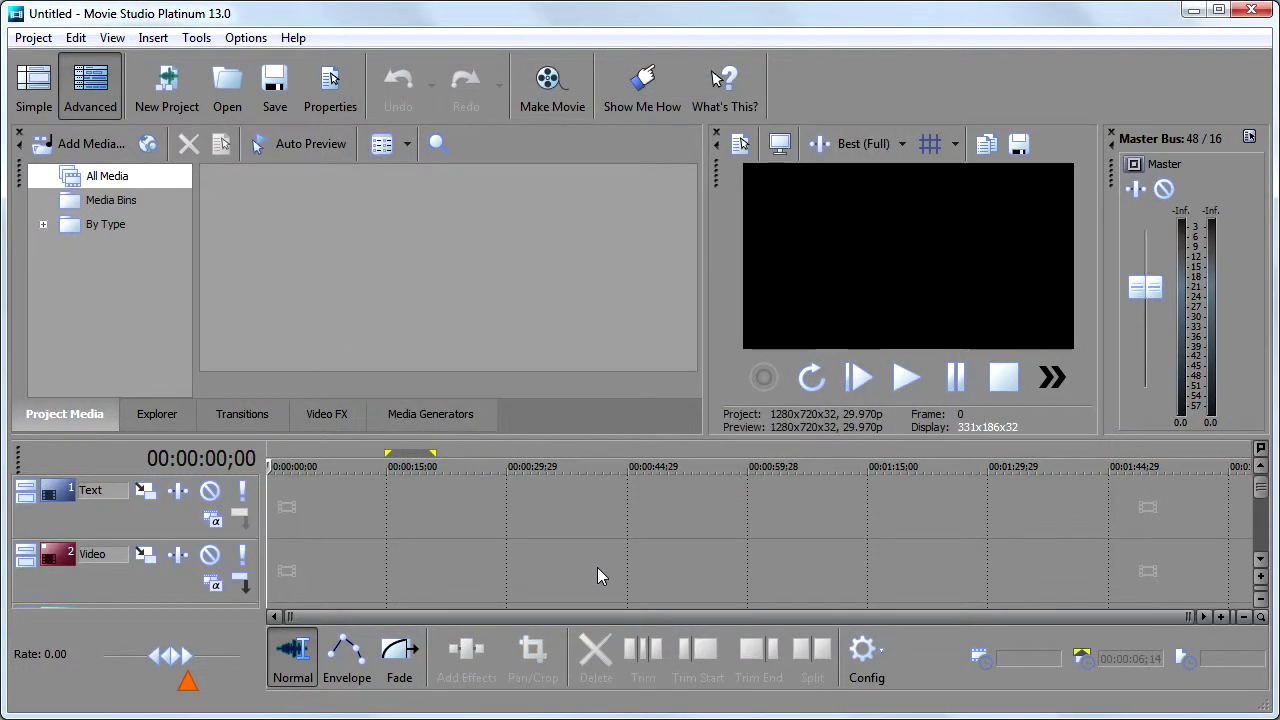
# - Delete all the default tracks from the empty timeline
pyautogui.click(141, 590)
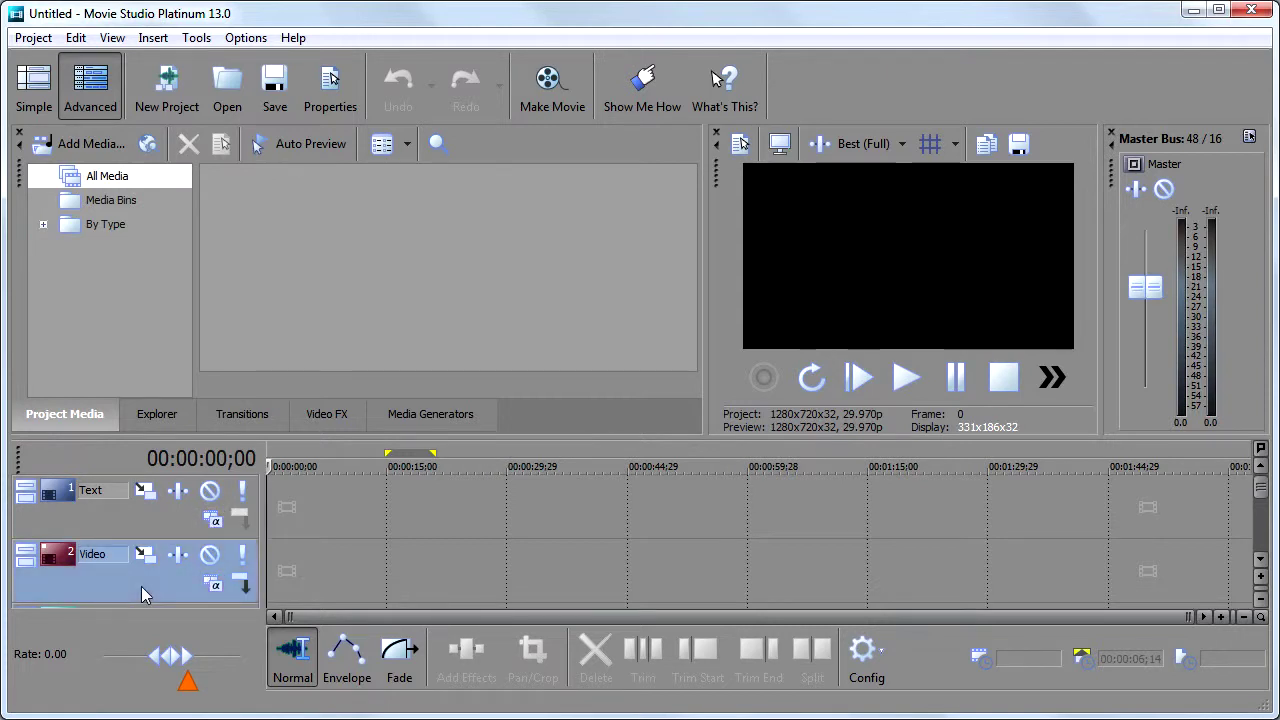
pyautogui.press('Delete')
pyautogui.click(170, 528)
pyautogui.press('Delete')
pyautogui.click(174, 540)
pyautogui.press('Delete')
pyautogui.click(170, 533)
pyautogui.press('Delete')
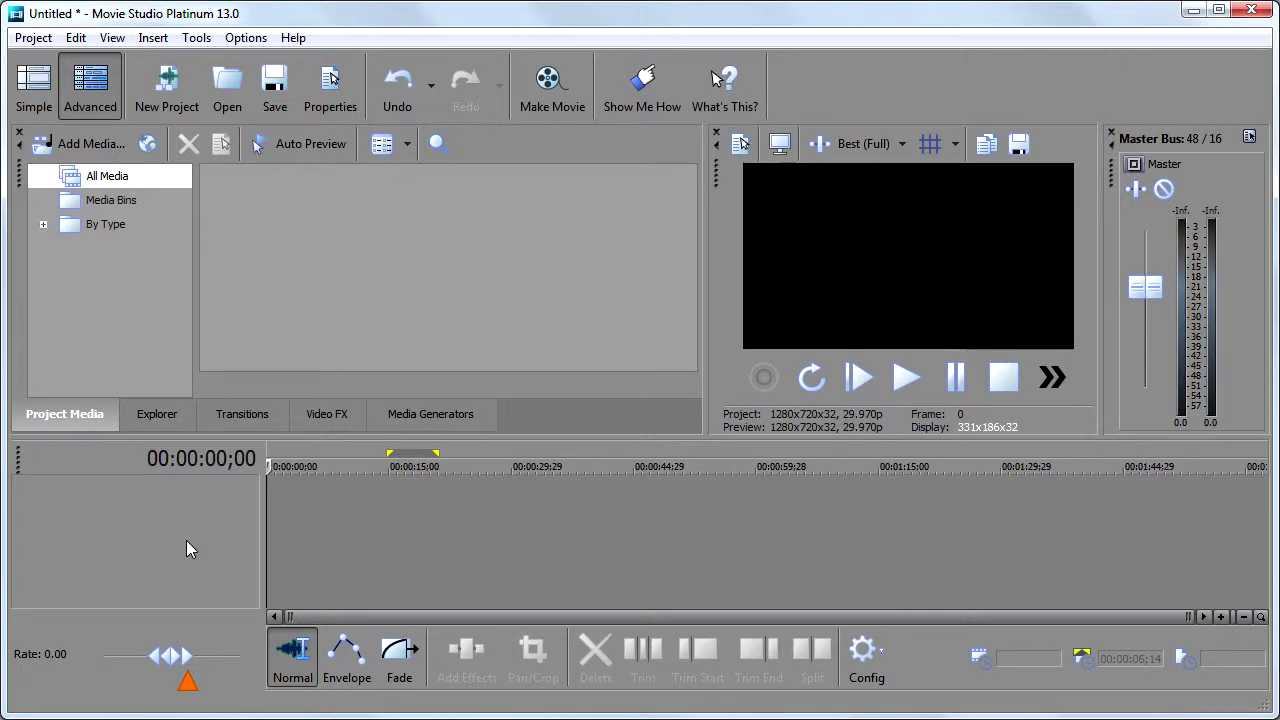
# - Import the video and PNG media files and place MVI_6117.MOV at the timeline's start, without matching the project video settings to it
pyautogui.click(84, 146)
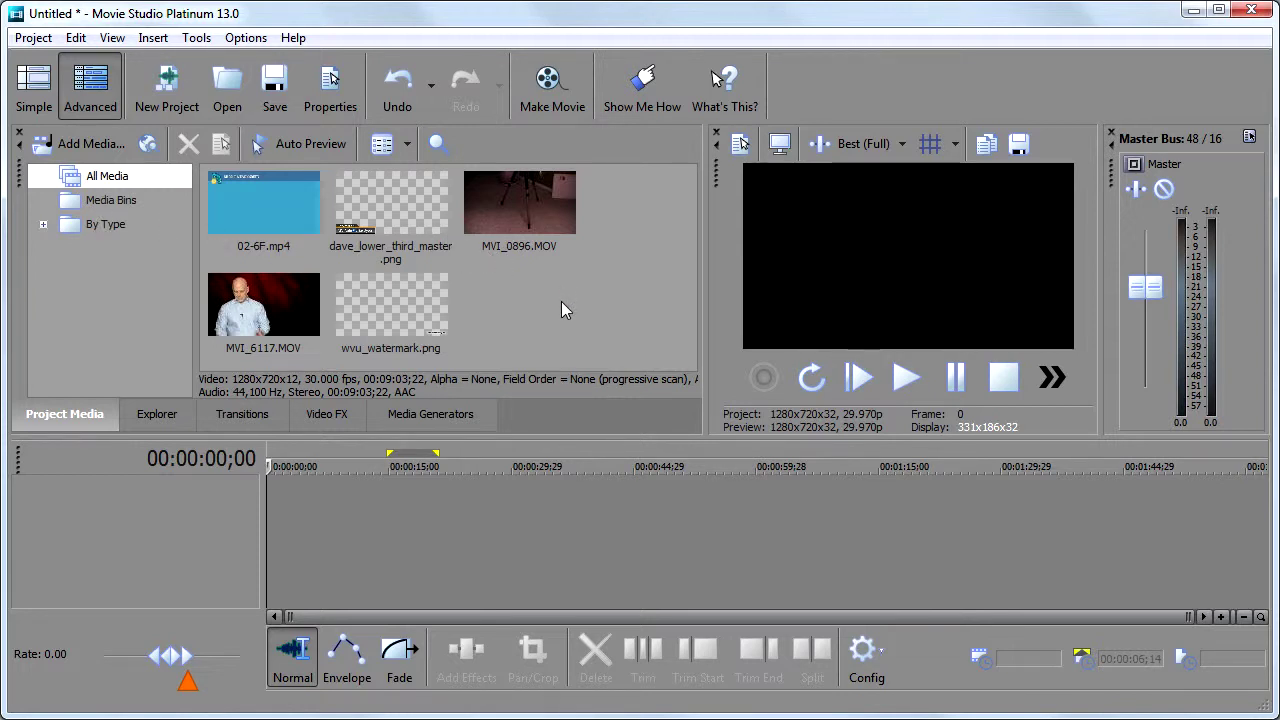
pyautogui.click(252, 313)
pyautogui.moveTo(252, 313); pyautogui.dragTo(260, 530)
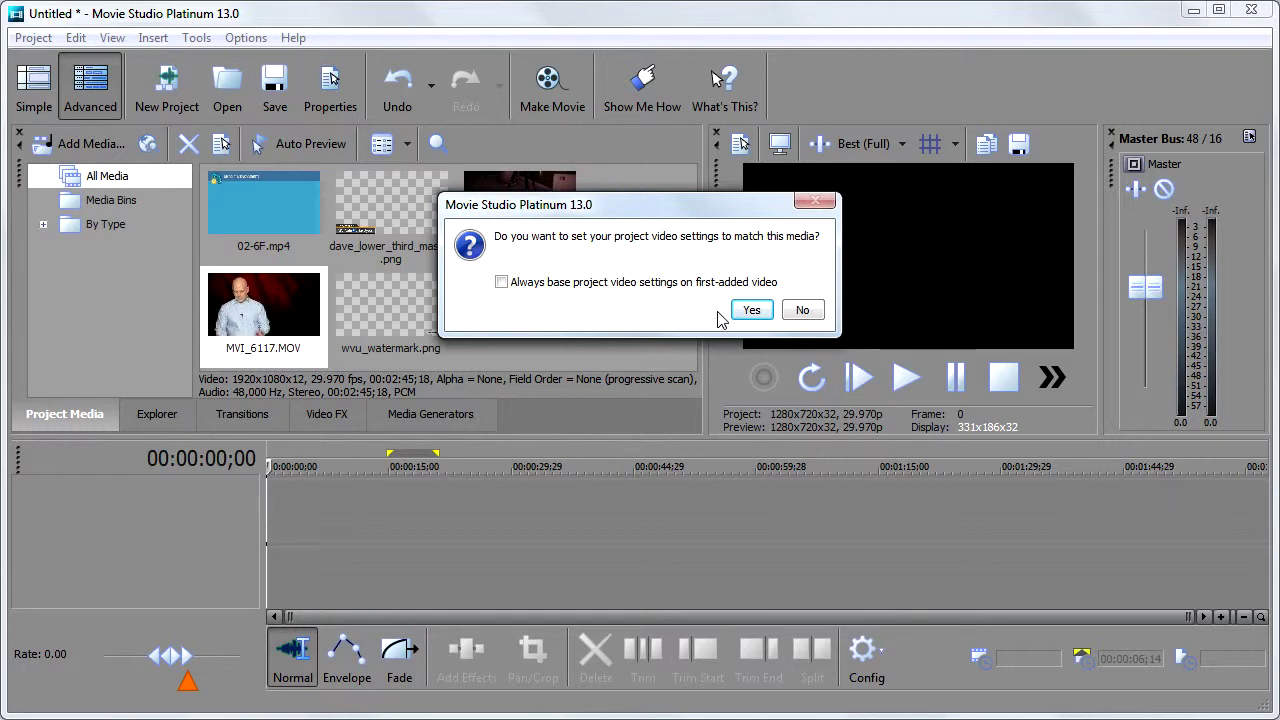
pyautogui.click(801, 309)
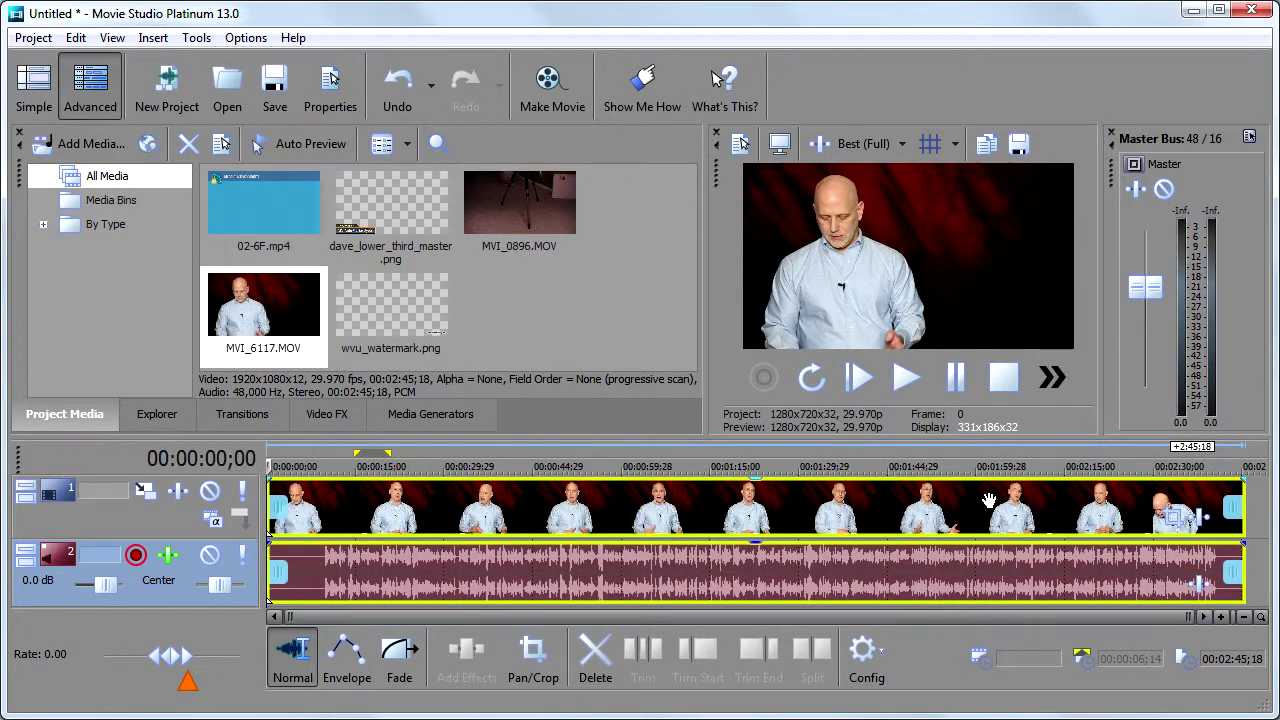
# - Trim the clip's start to 00:00:09;03, just before the speech begins, and move the clip back to the timeline's start
pyautogui.click(314, 506)
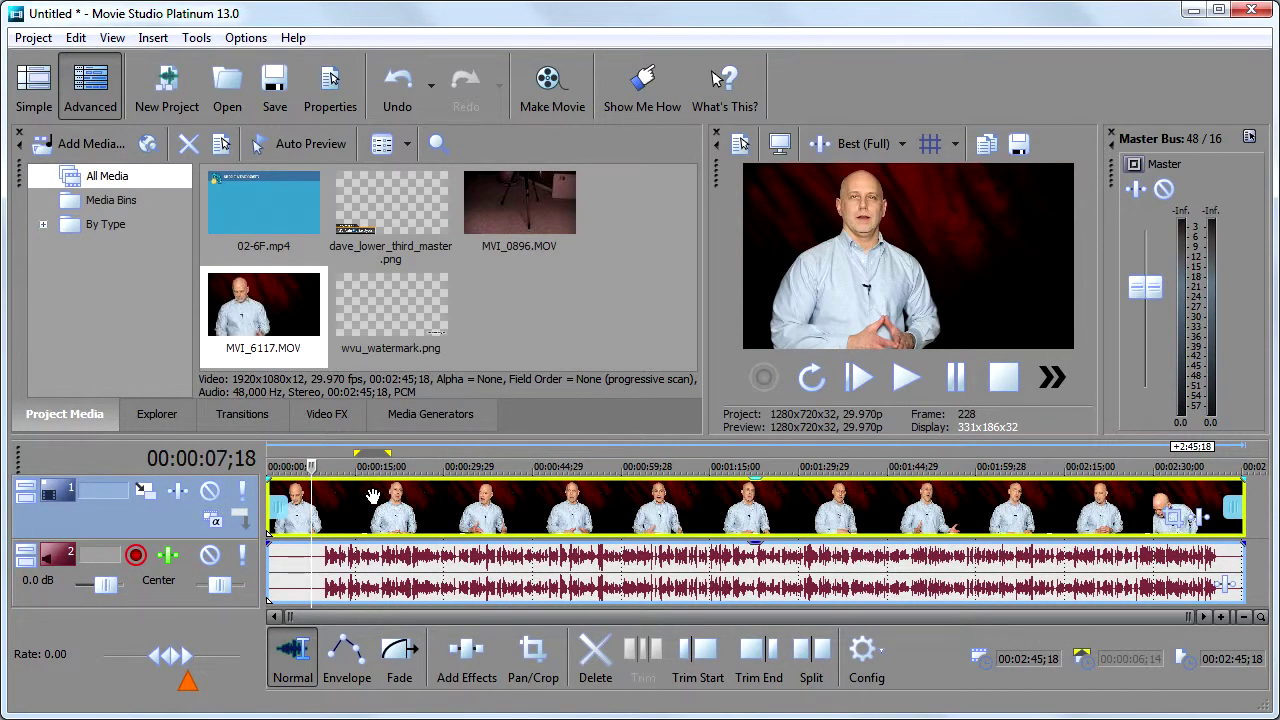
pyautogui.press('space')
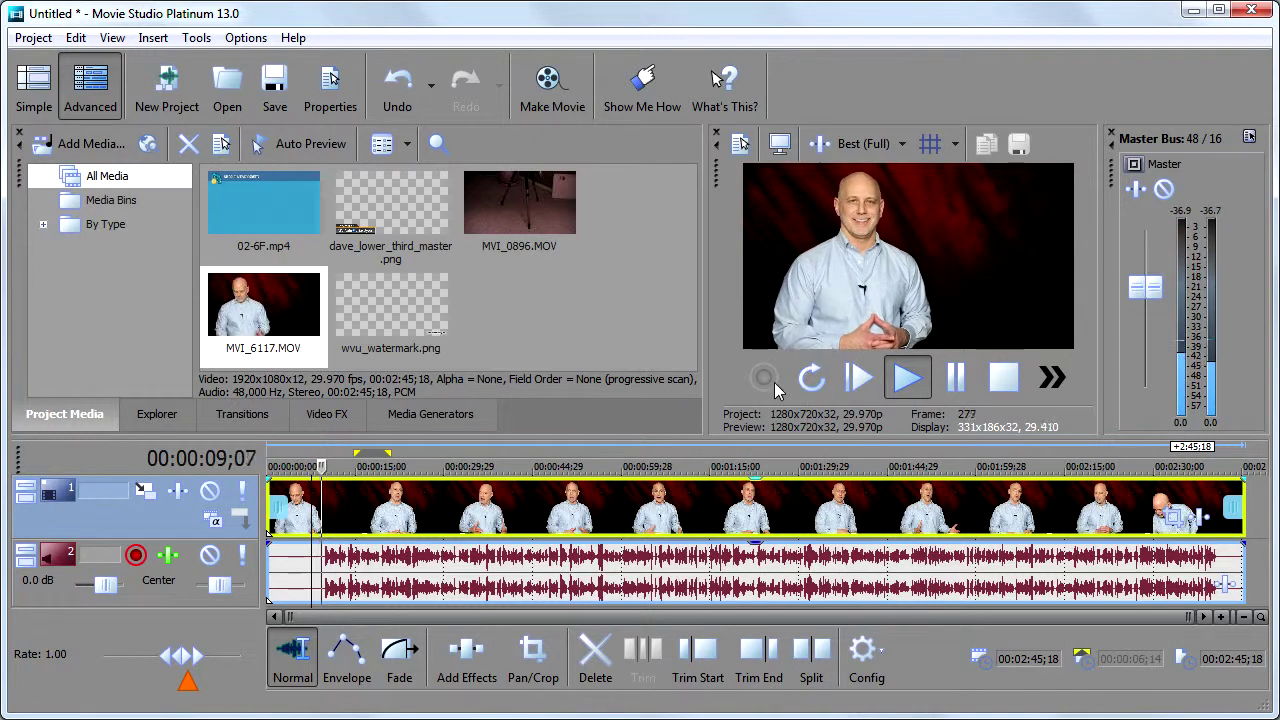
pyautogui.press('space')
pyautogui.press('Right')
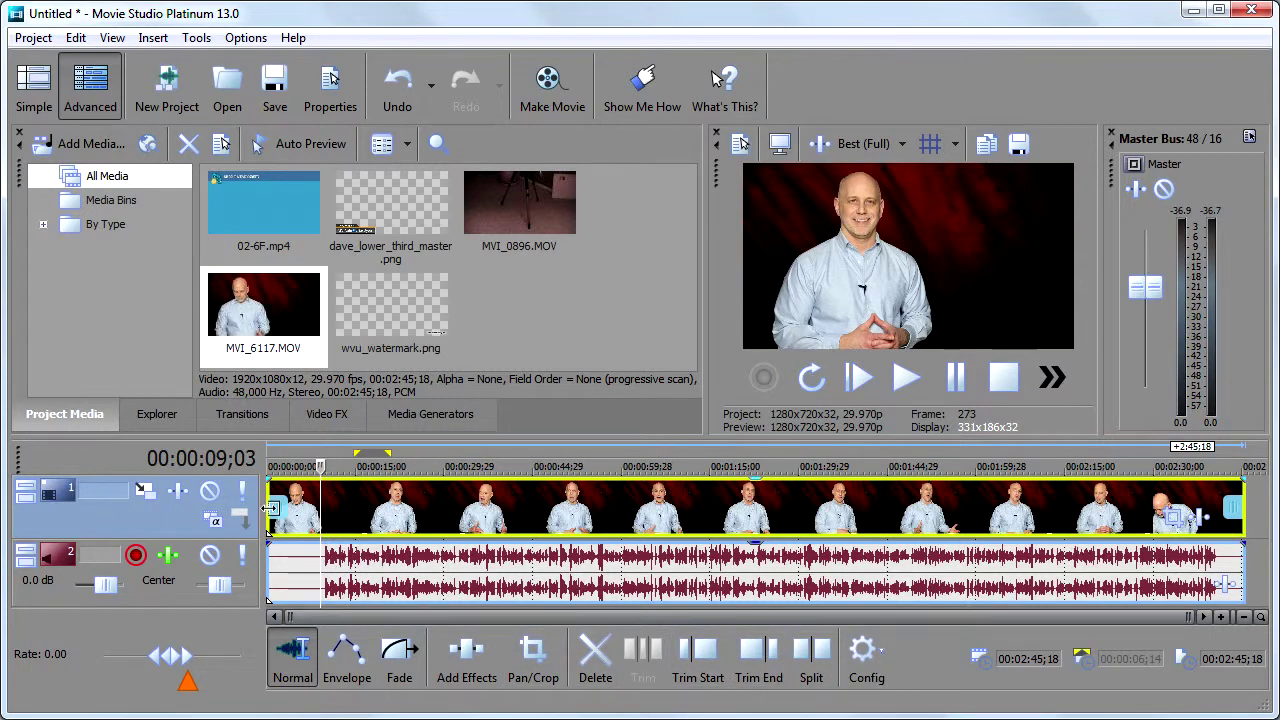
pyautogui.moveTo(268, 506); pyautogui.dragTo(322, 506)
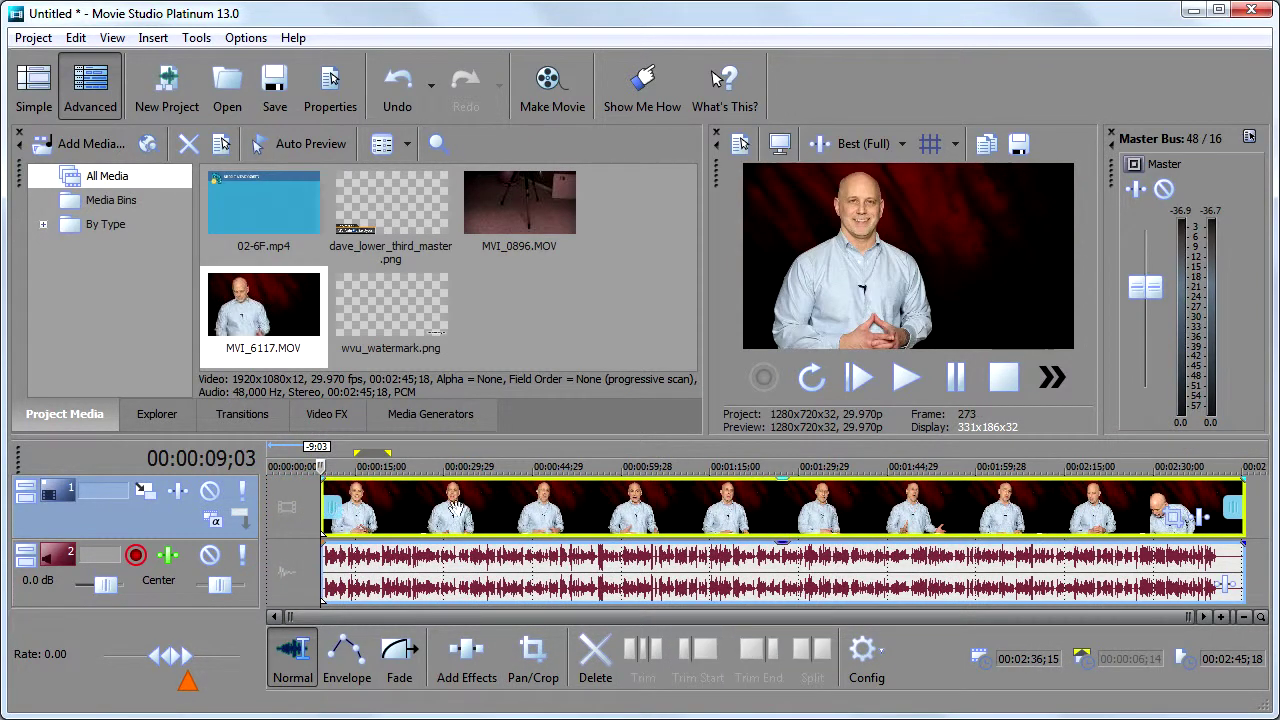
pyautogui.moveTo(530, 513); pyautogui.dragTo(439, 518)
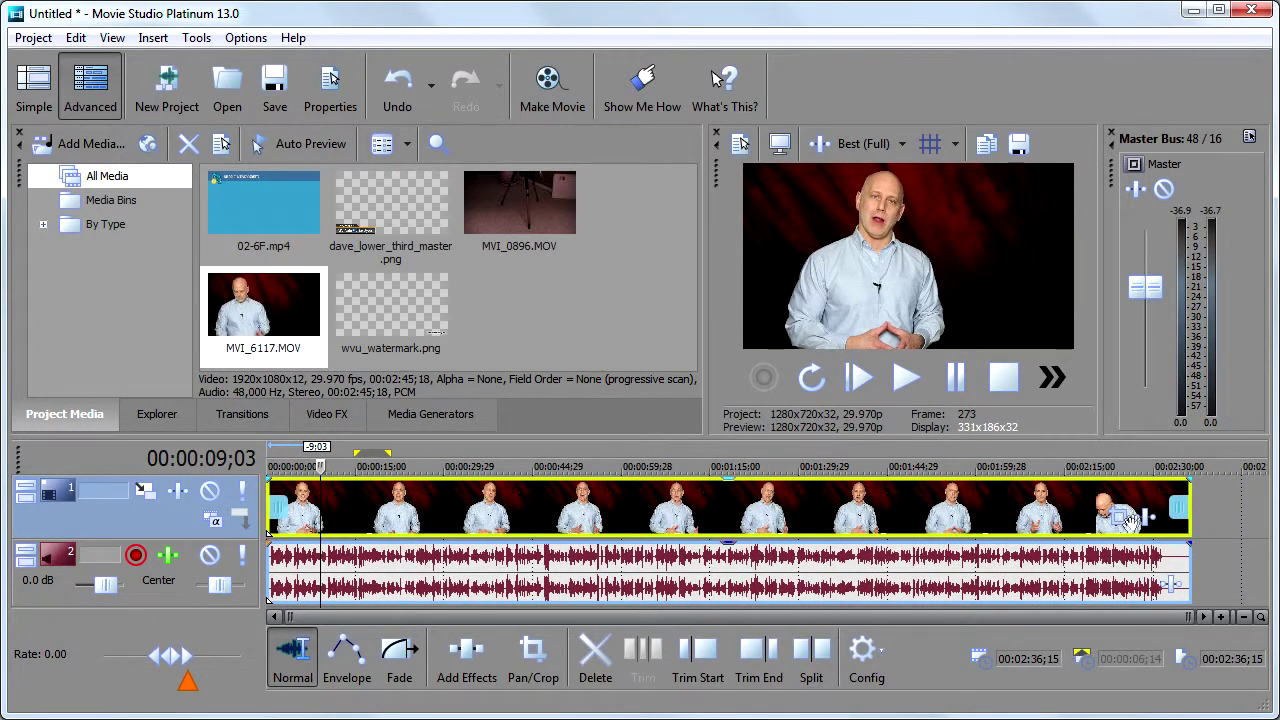
# - Play the clip's ending to find where the speech stops, and trim the clip's end to 00:02:33;03
pyautogui.click(1151, 491)
pyautogui.press('space')
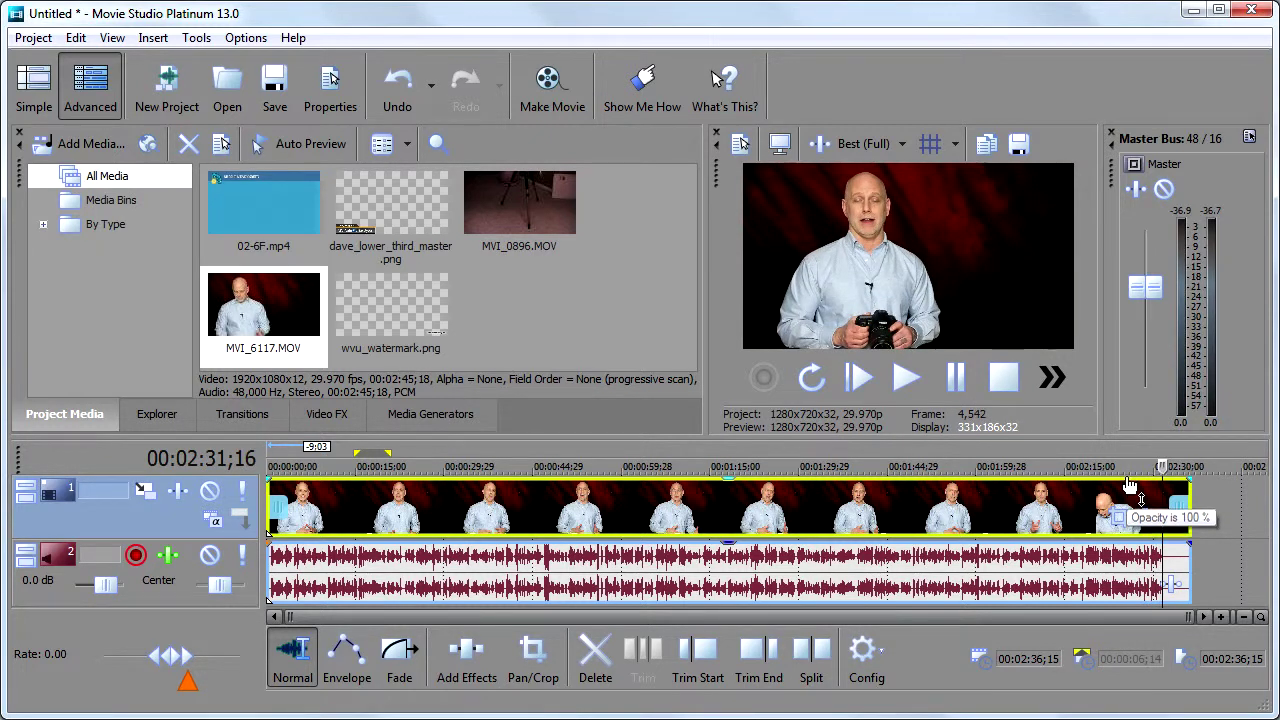
pyautogui.press('space')
pyautogui.press('space')
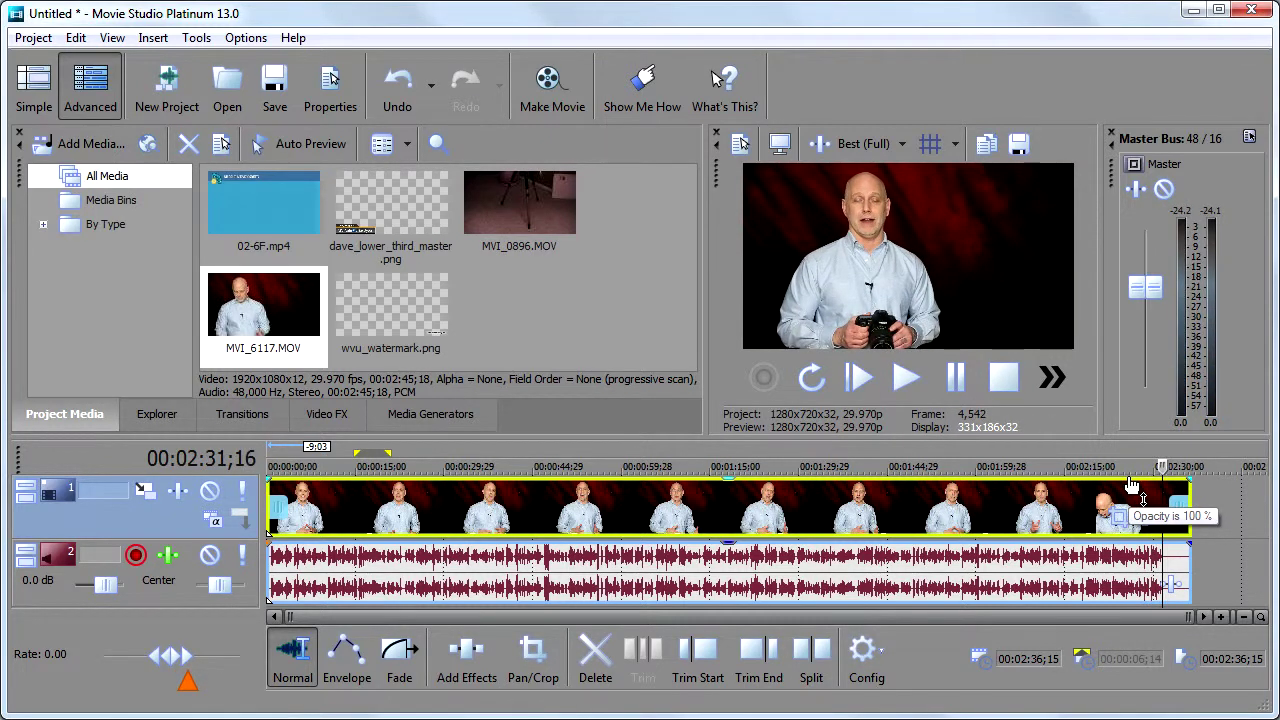
pyautogui.press('space')
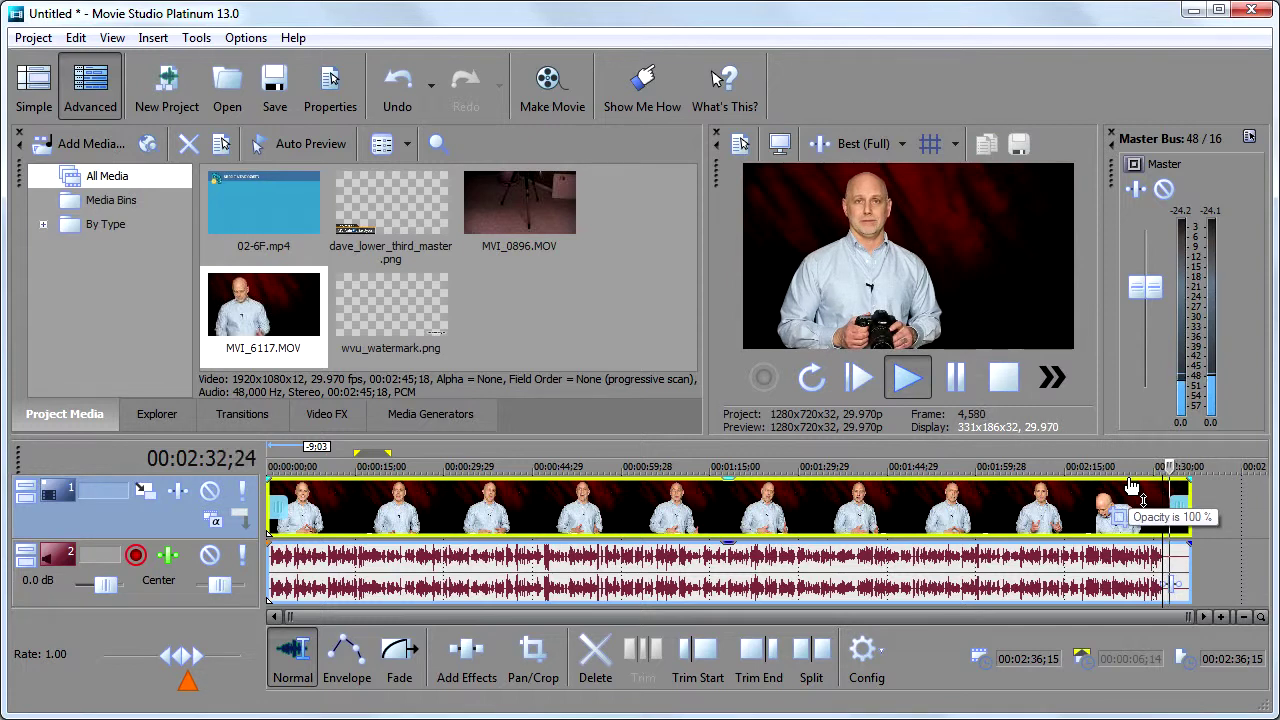
pyautogui.press('space')
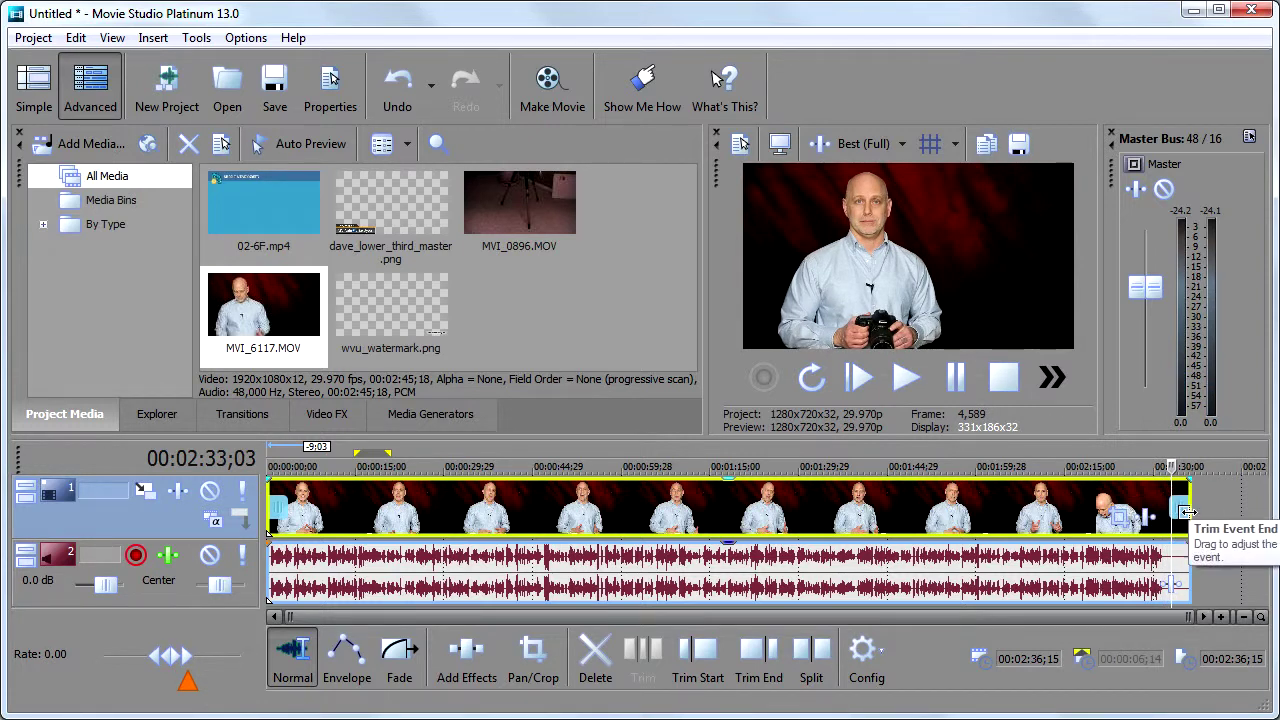
pyautogui.moveTo(1189, 512); pyautogui.dragTo(1170, 513)
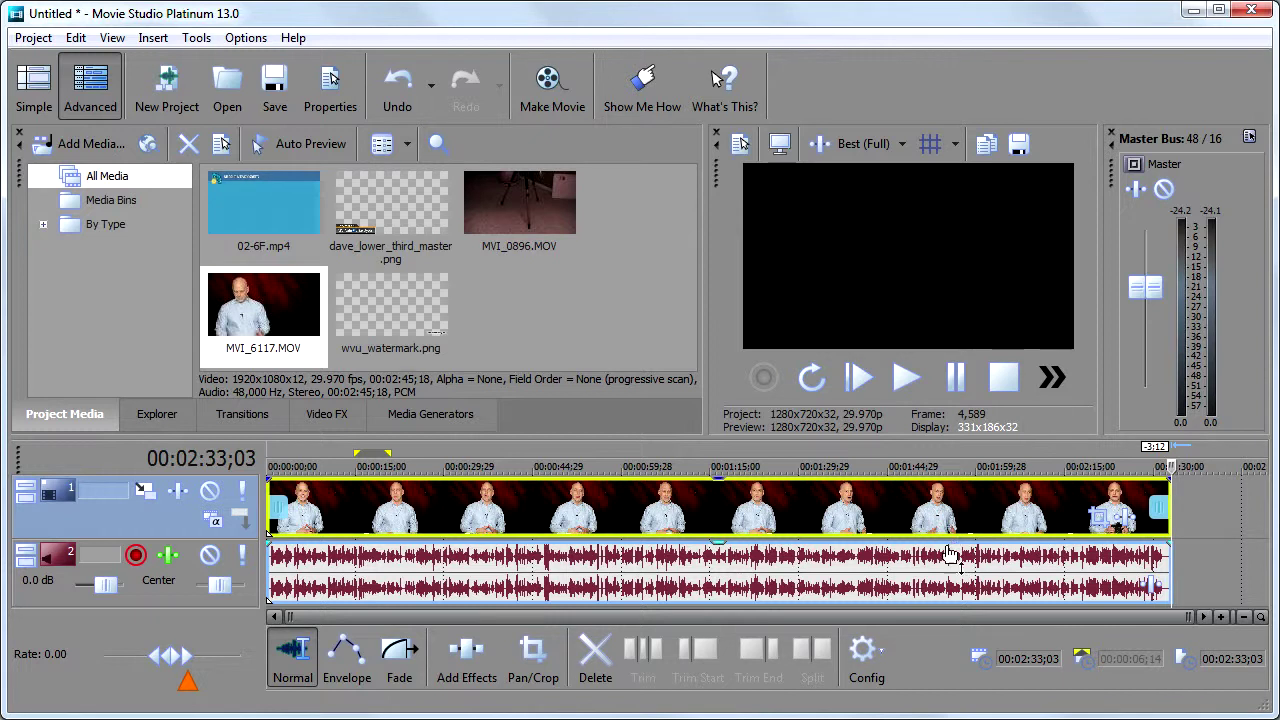
# - Split the clip at 00:01:09;16 and 00:01:27;03 and delete the section between the splits
pyautogui.click(677, 512)
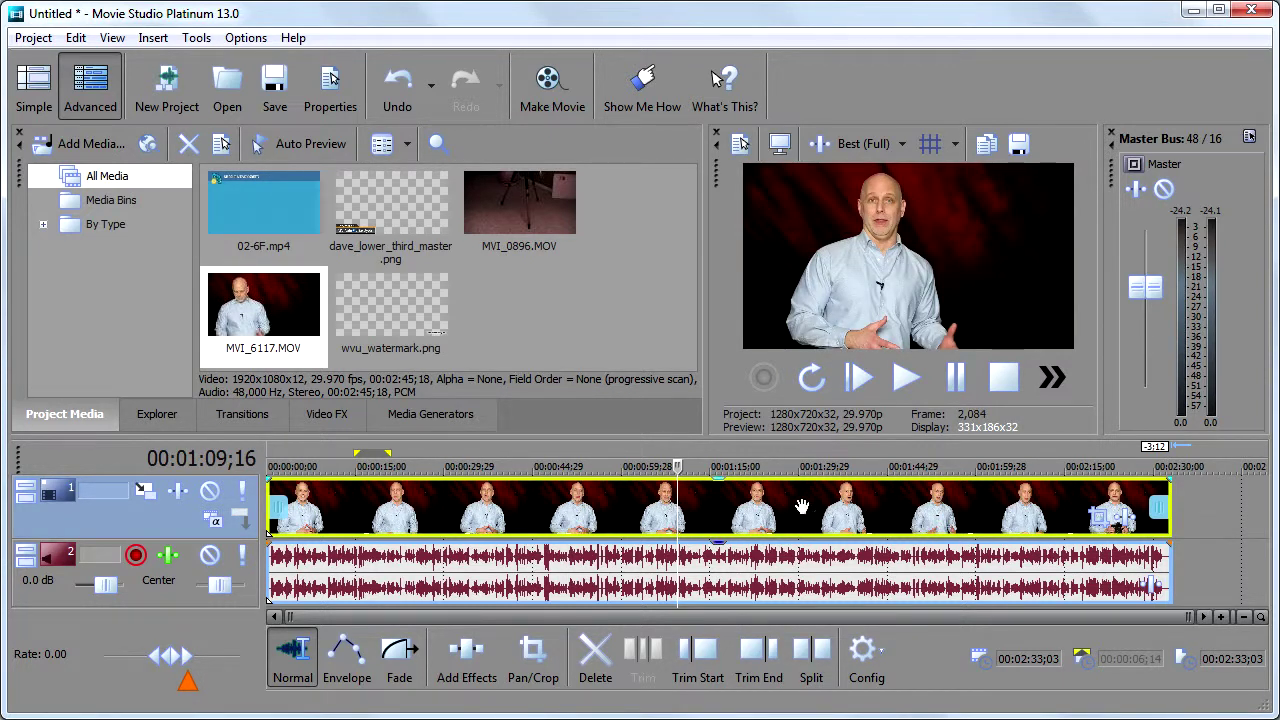
pyautogui.click(811, 650)
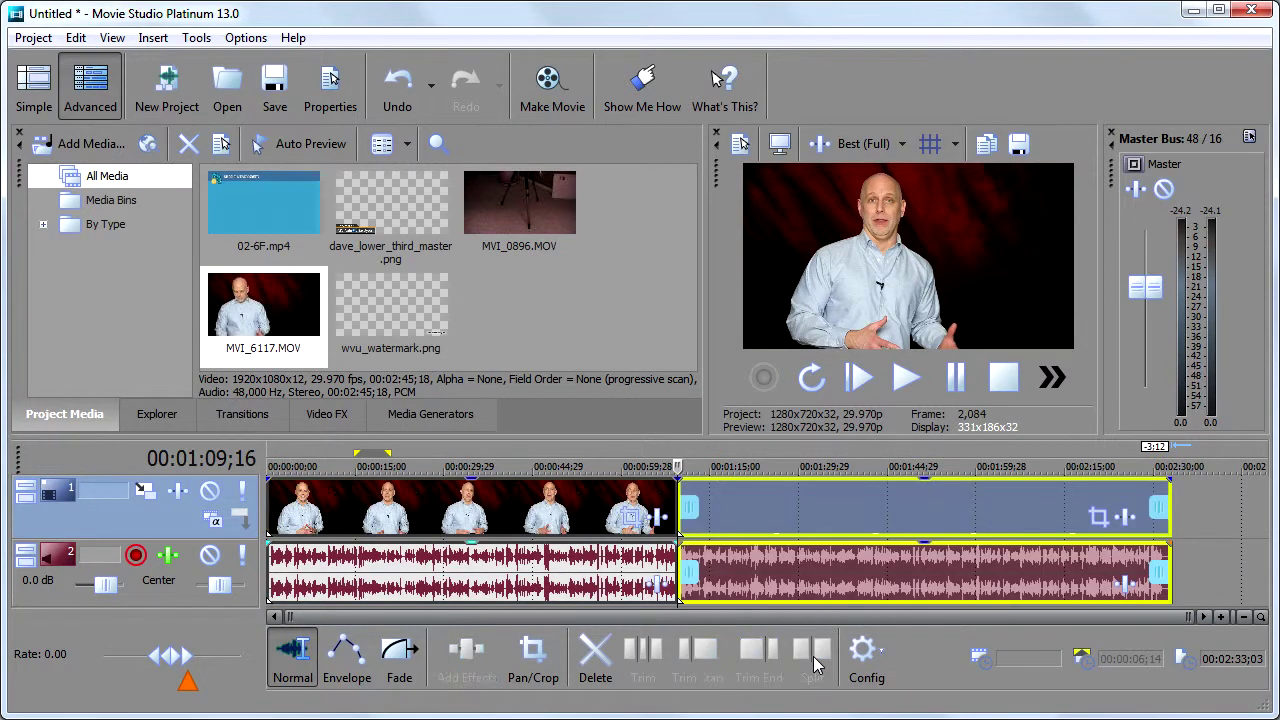
pyautogui.click(781, 514)
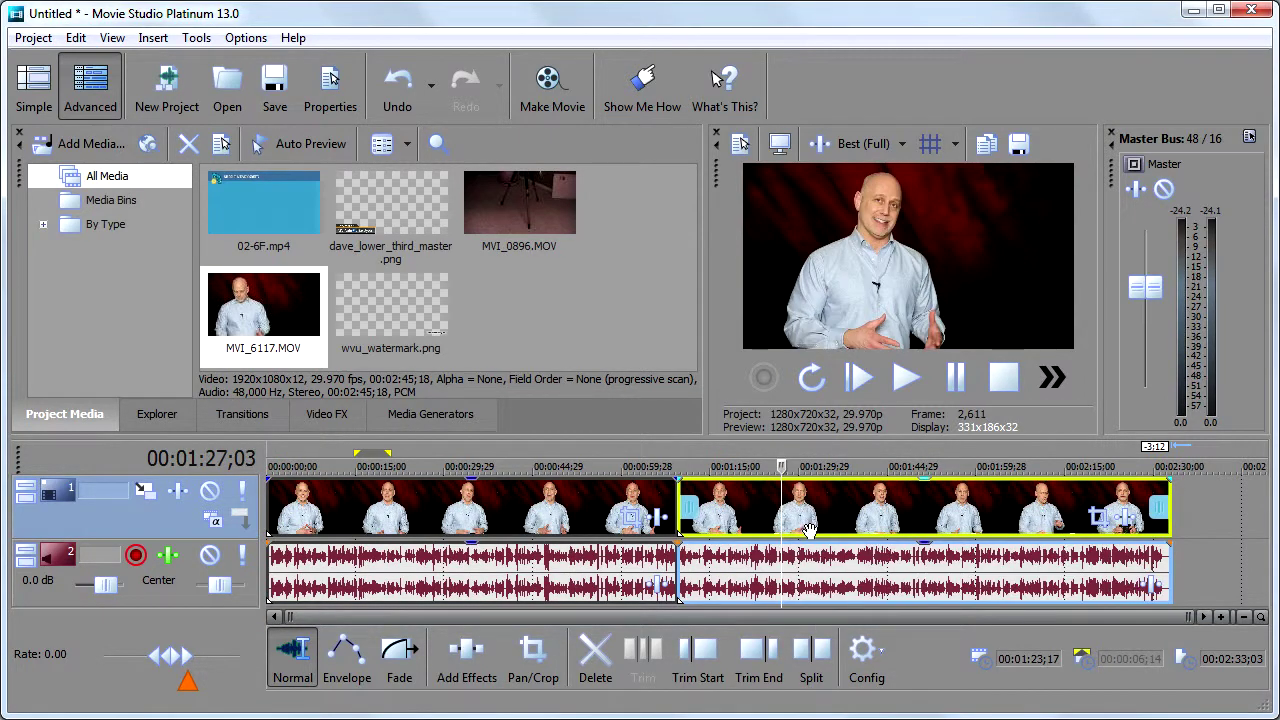
pyautogui.click(815, 650)
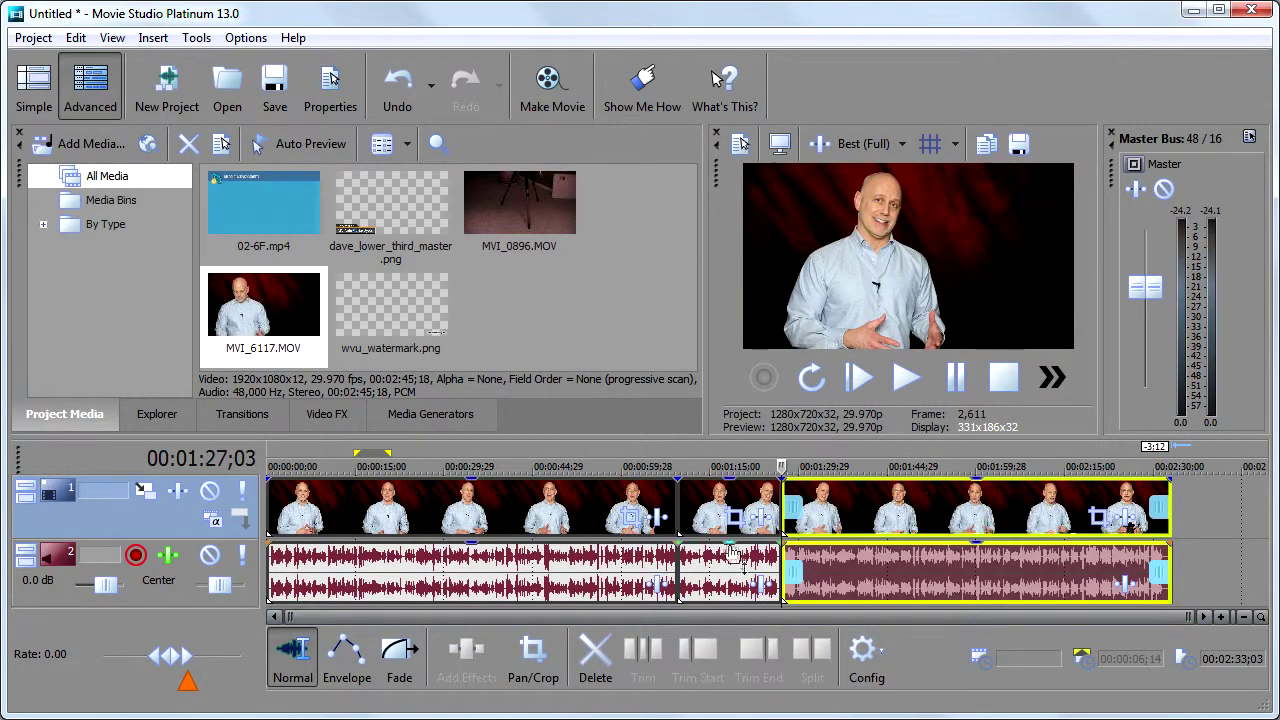
pyautogui.click(703, 497)
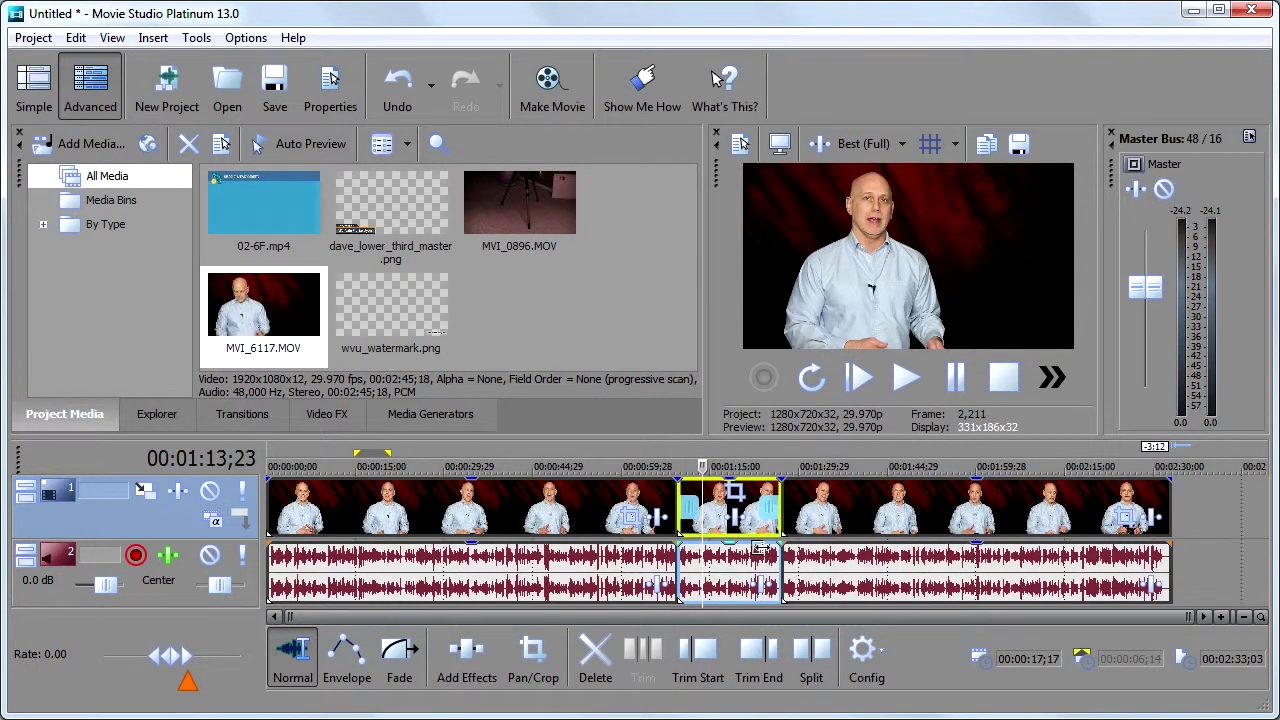
pyautogui.press('Delete')
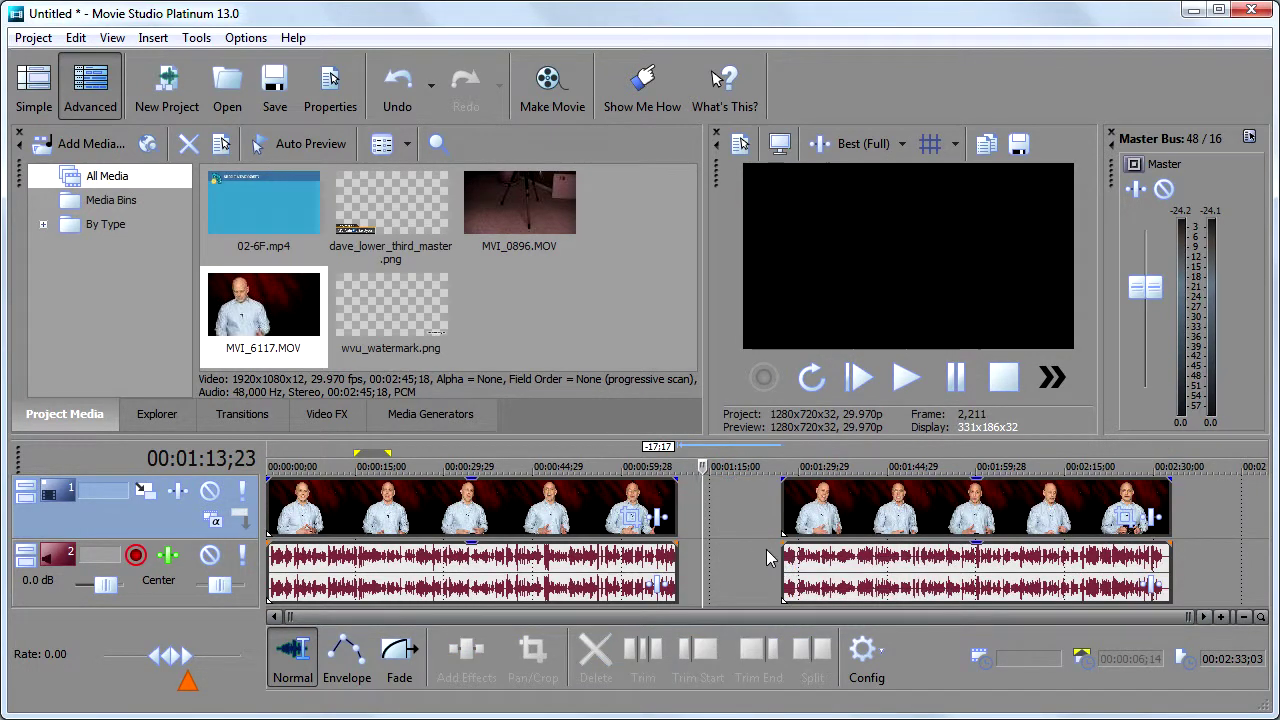
# - Undo the section's deletion and both splits
pyautogui.hotkey('ctrl', 'z')
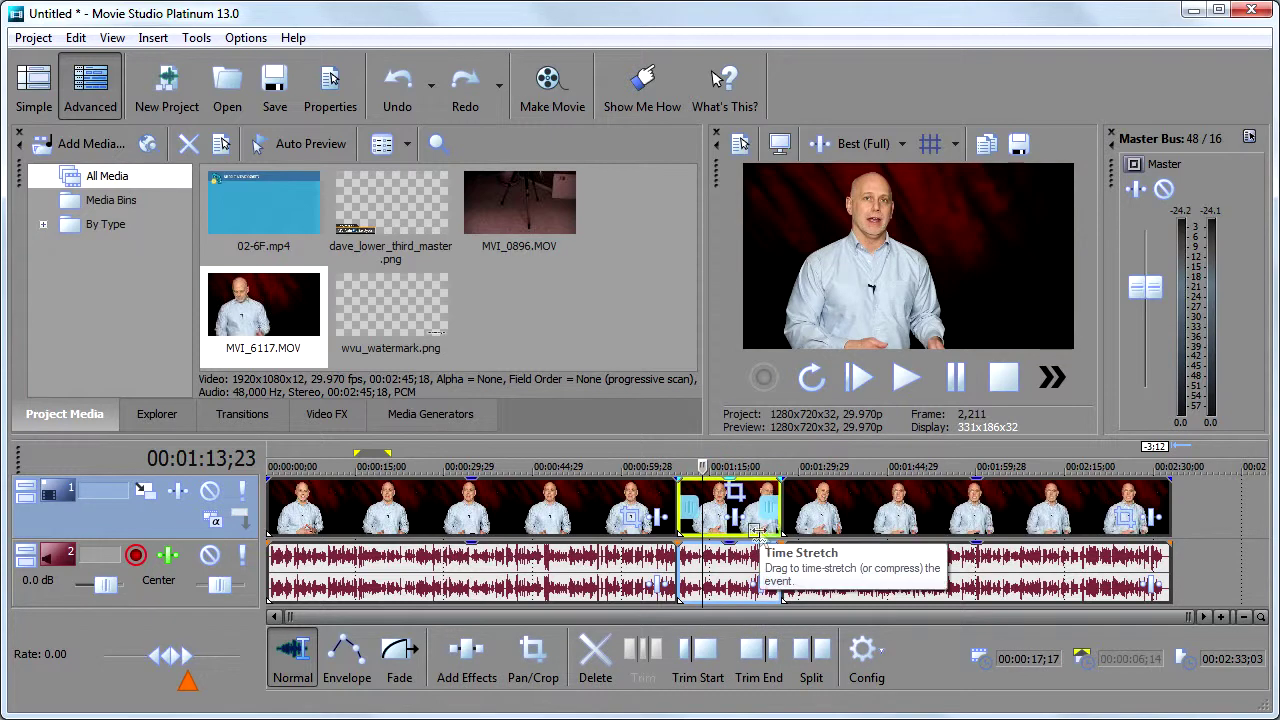
pyautogui.hotkey('ctrl', 'z')
pyautogui.hotkey('ctrl', 'z')
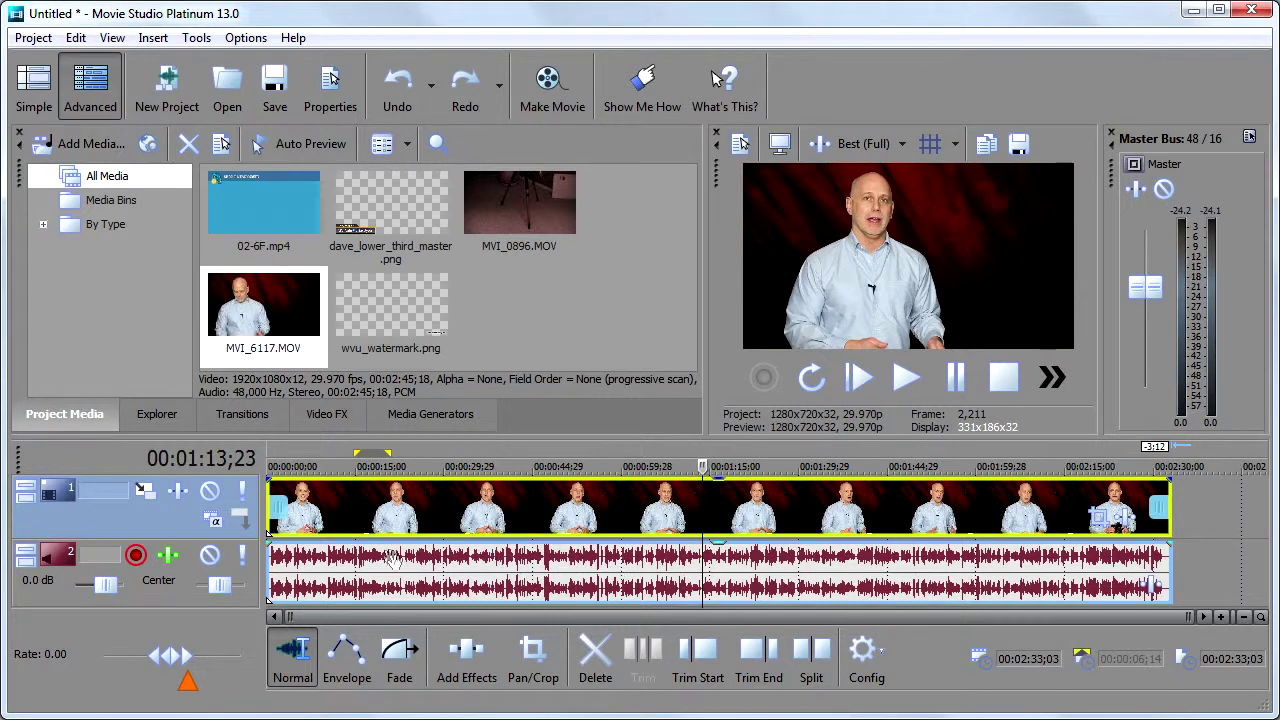
# - Play the clip from 00:00:13;00 to check its audio level, and return the playhead to the timeline's start
pyautogui.click(343, 572)
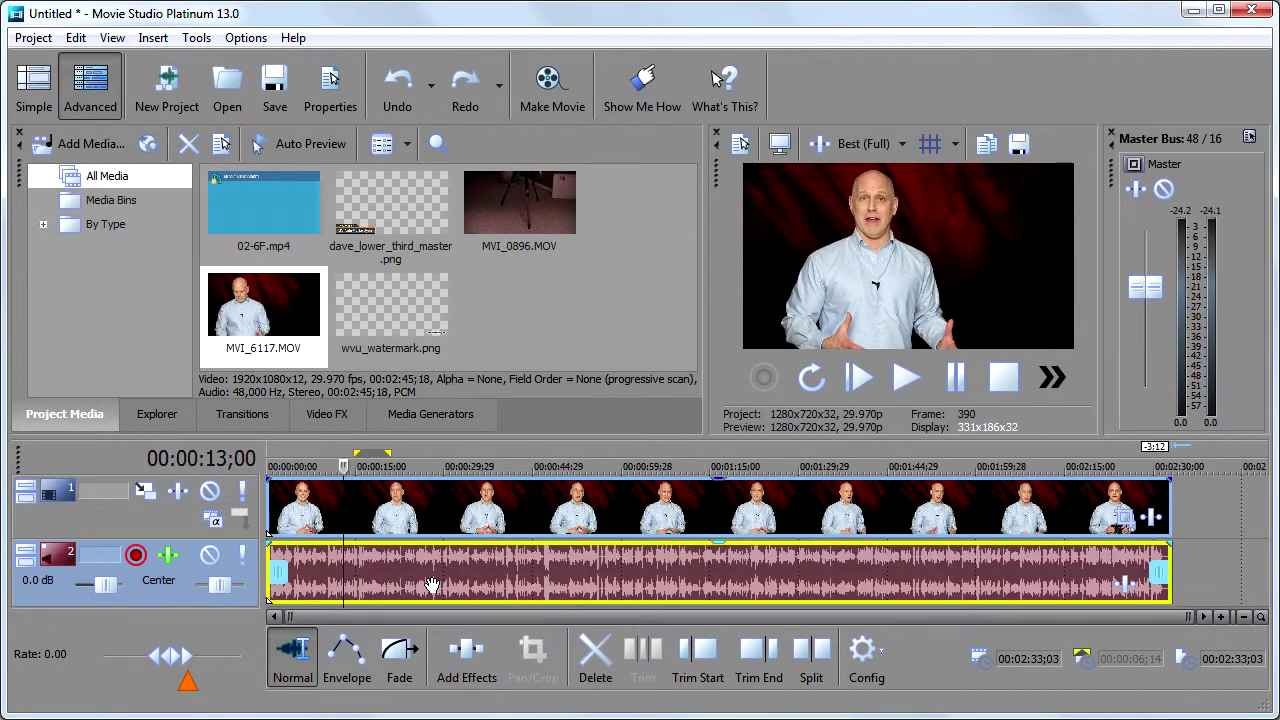
pyautogui.press('space')
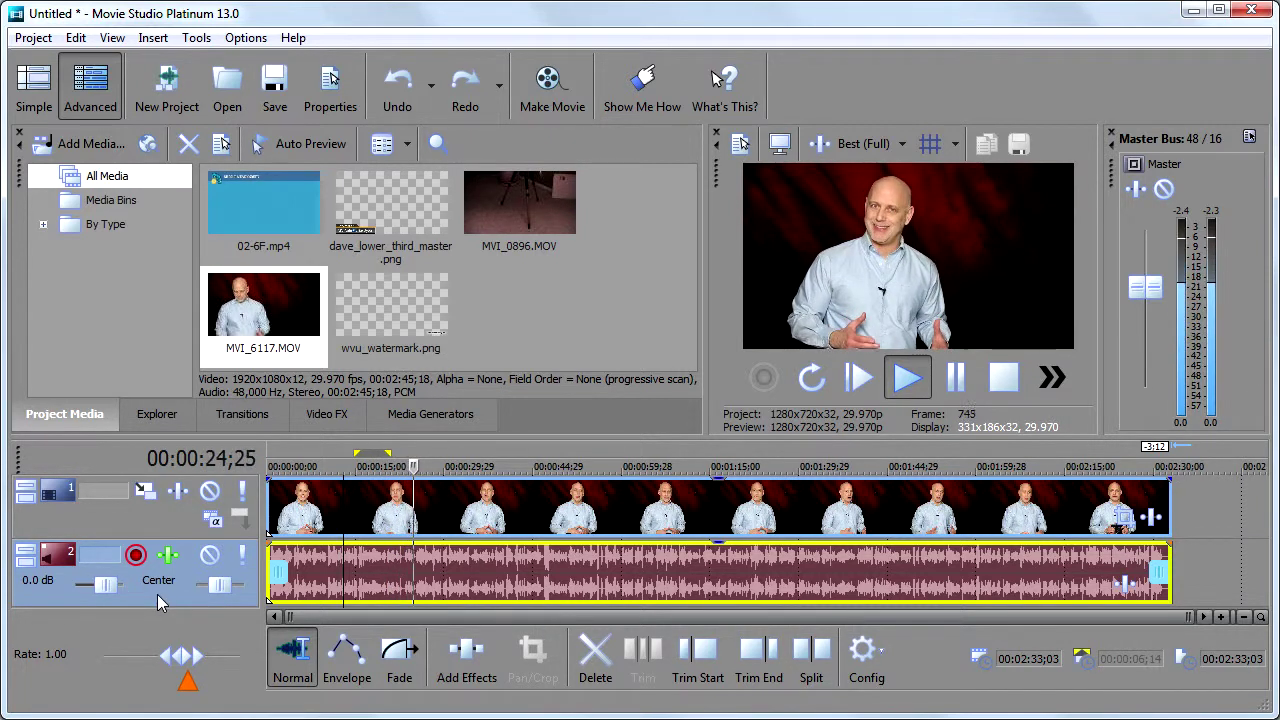
pyautogui.press('space')
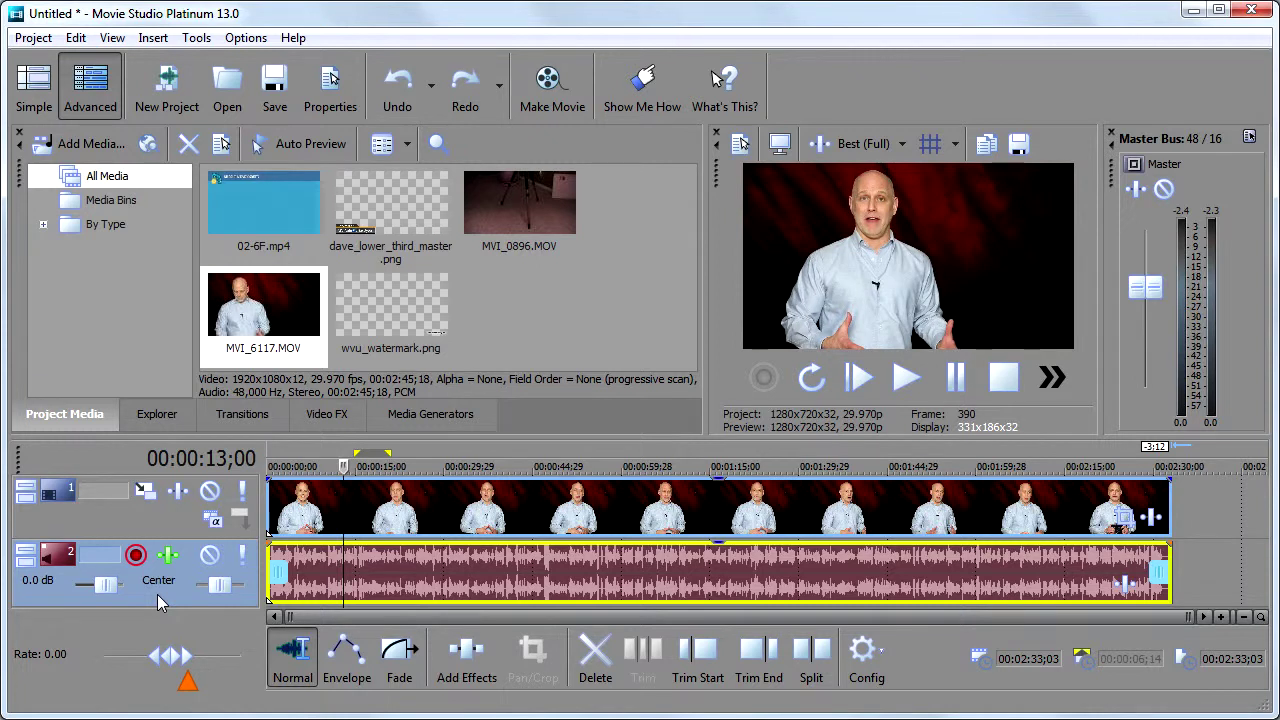
pyautogui.hotkey('ctrl', 'Home')
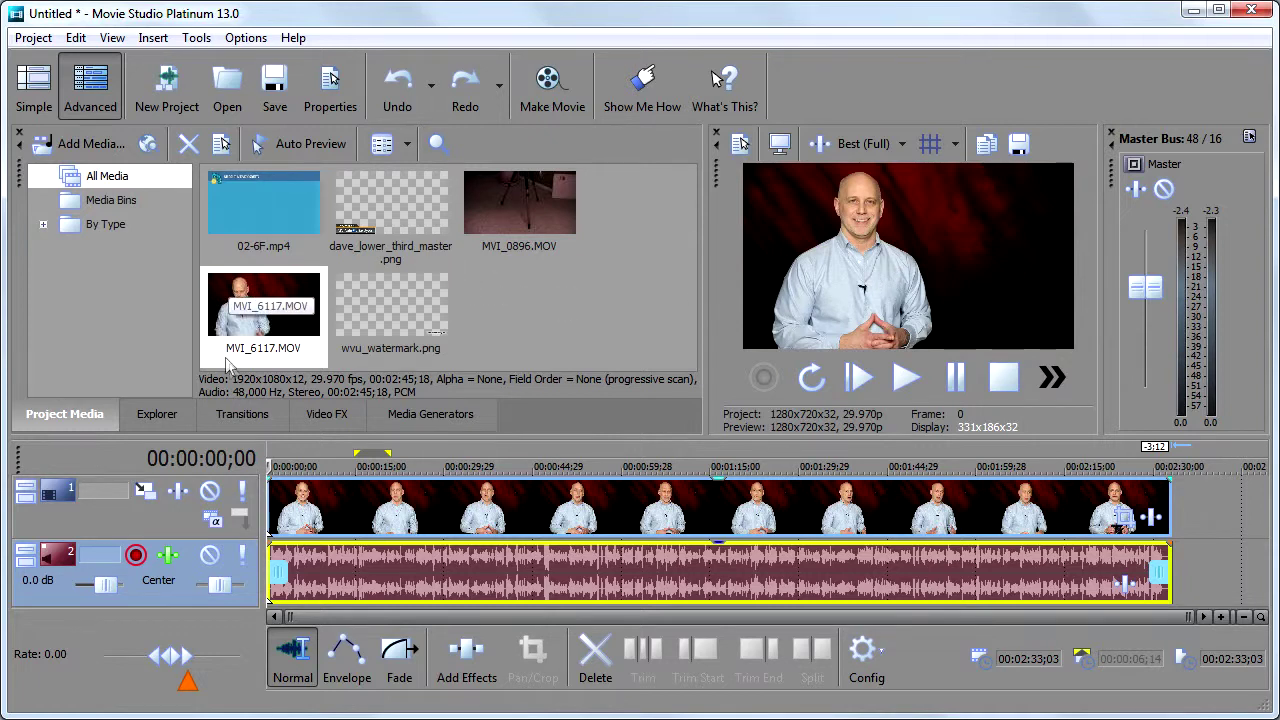
# - Apply the Color Balance video effect with the (Default) preset to the MVI_6117 video clip
pyautogui.click(320, 420)
pyautogui.moveTo(276, 320); pyautogui.dragTo(278, 198)
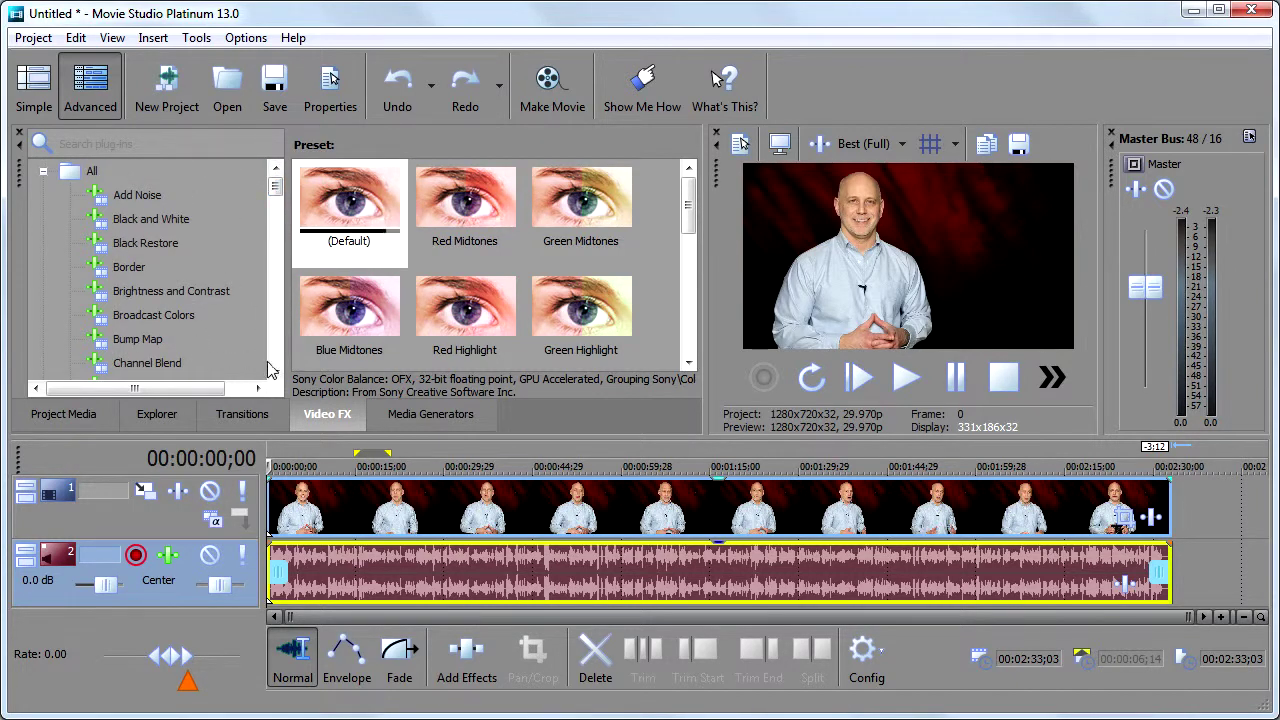
pyautogui.click(276, 371)
pyautogui.click(276, 371)
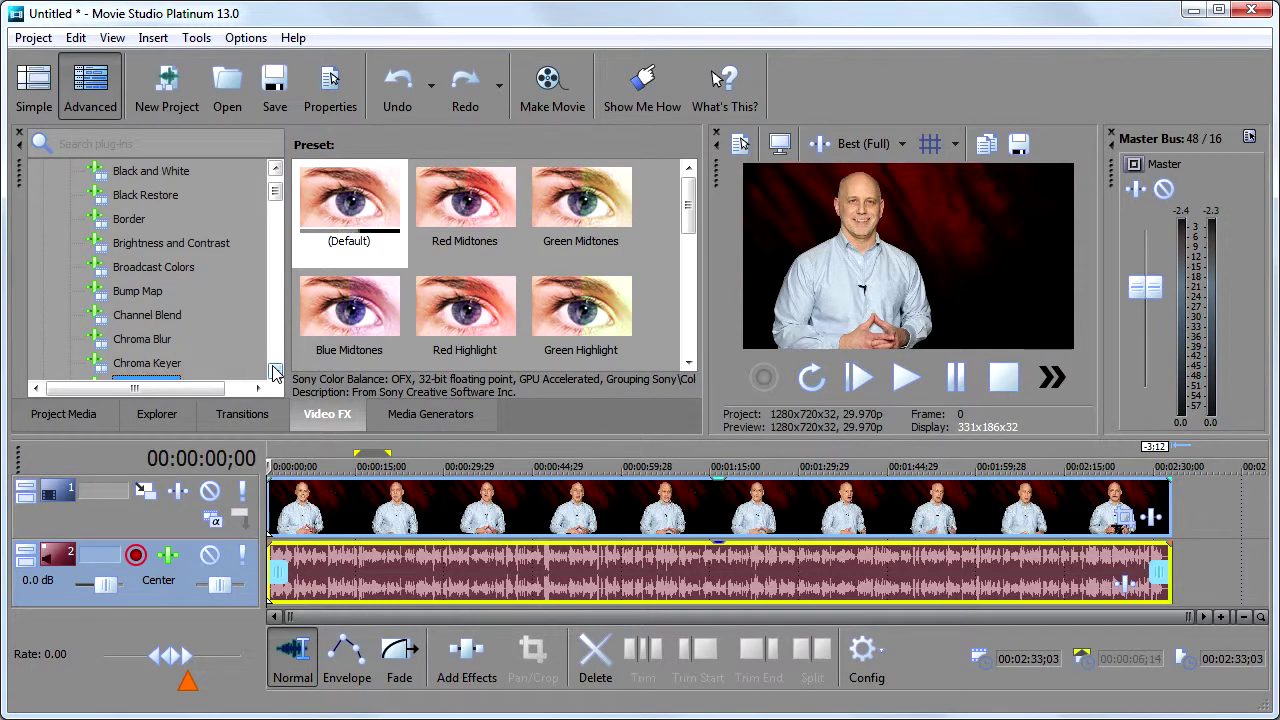
pyautogui.click(276, 371)
pyautogui.click(276, 371)
pyautogui.click(276, 371)
pyautogui.click(276, 371)
pyautogui.click(135, 278)
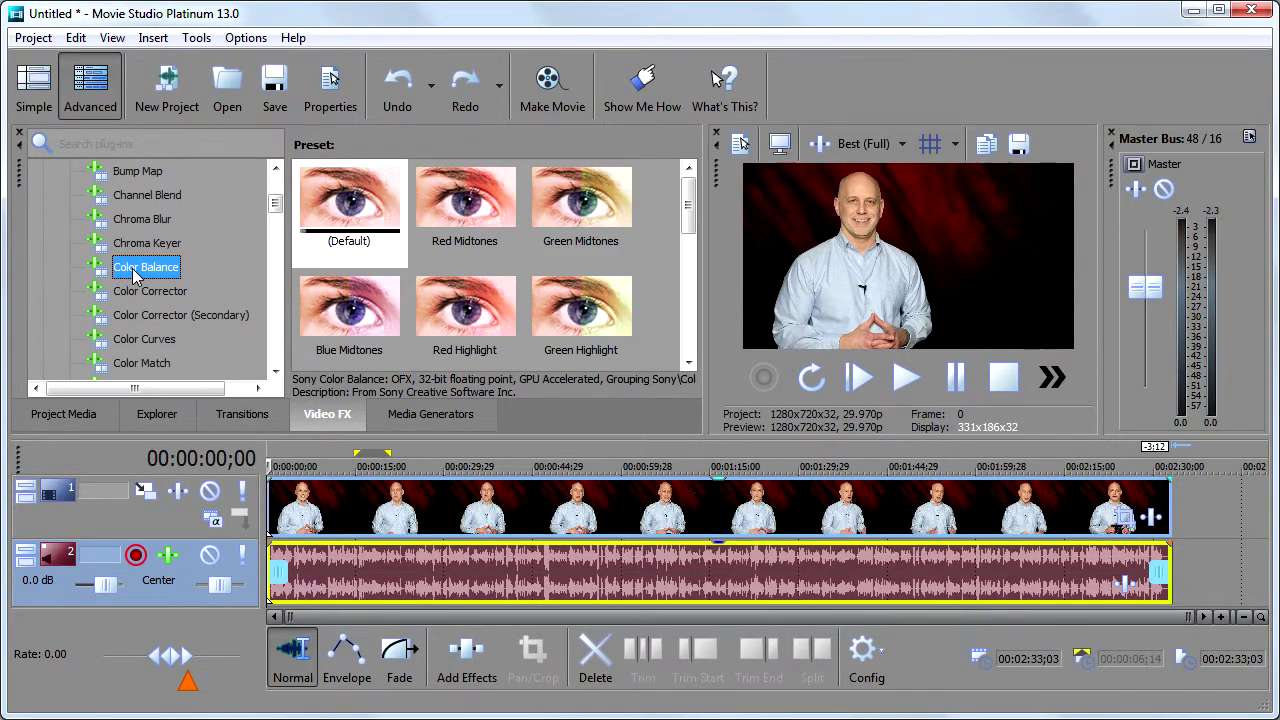
pyautogui.click(338, 208)
pyautogui.moveTo(338, 208); pyautogui.dragTo(436, 519)
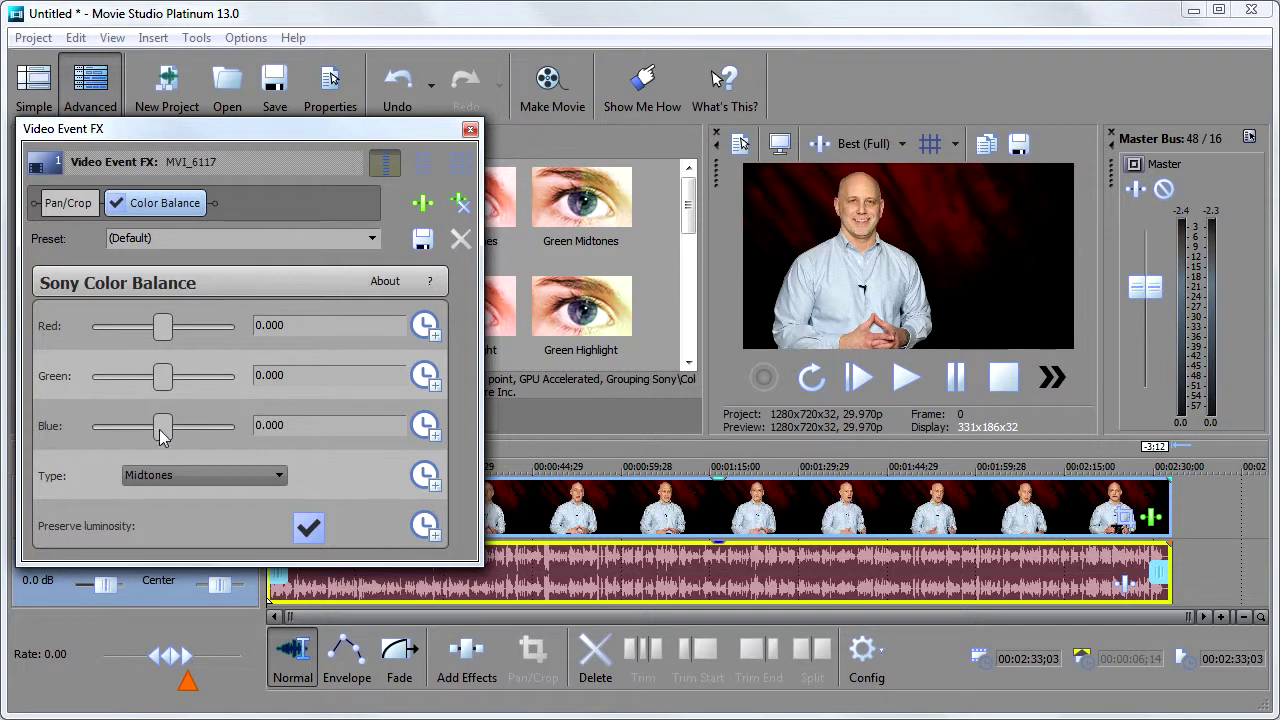
# - In Color Balance, set the Blue midtones to 0.045 and, after trying a slight increase, reset Red to 0.000
pyautogui.moveTo(165, 432); pyautogui.dragTo(211, 440)
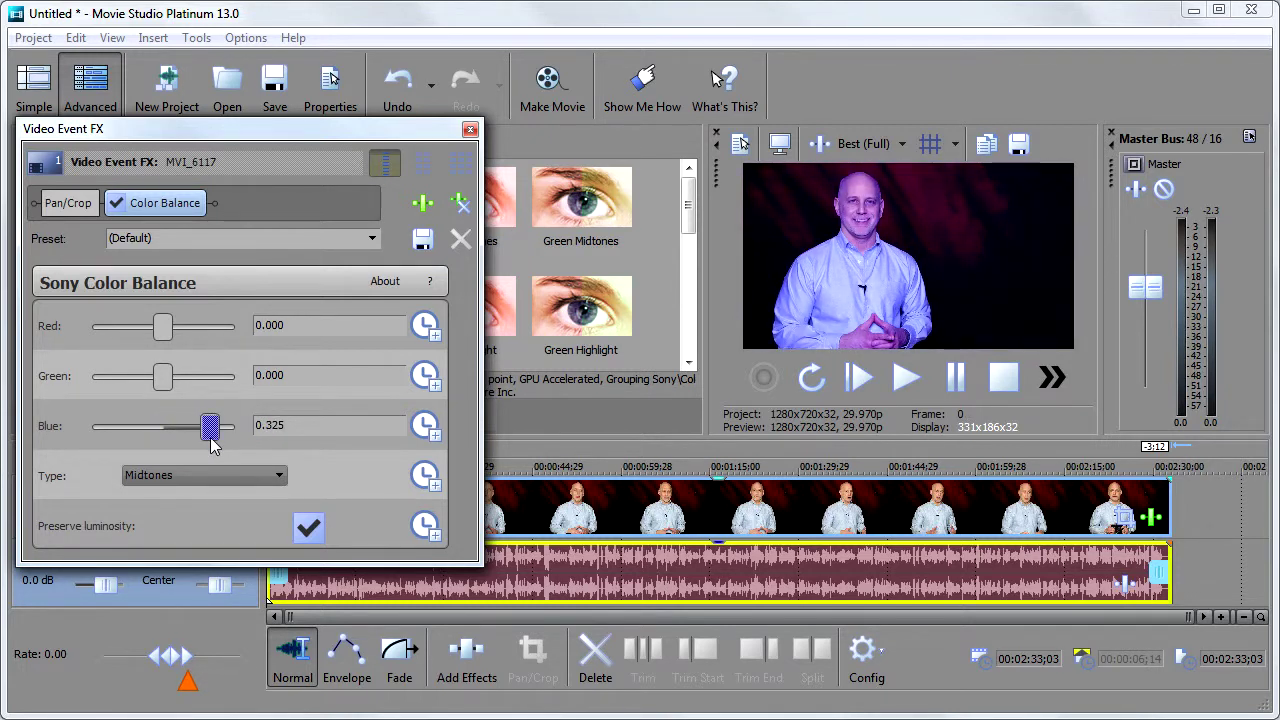
pyautogui.moveTo(210, 437); pyautogui.dragTo(187, 433)
pyautogui.moveTo(182, 438)
pyautogui.mouseDown()
pyautogui.moveTo(161, 431)
pyautogui.moveTo(172, 432)
pyautogui.mouseUp()
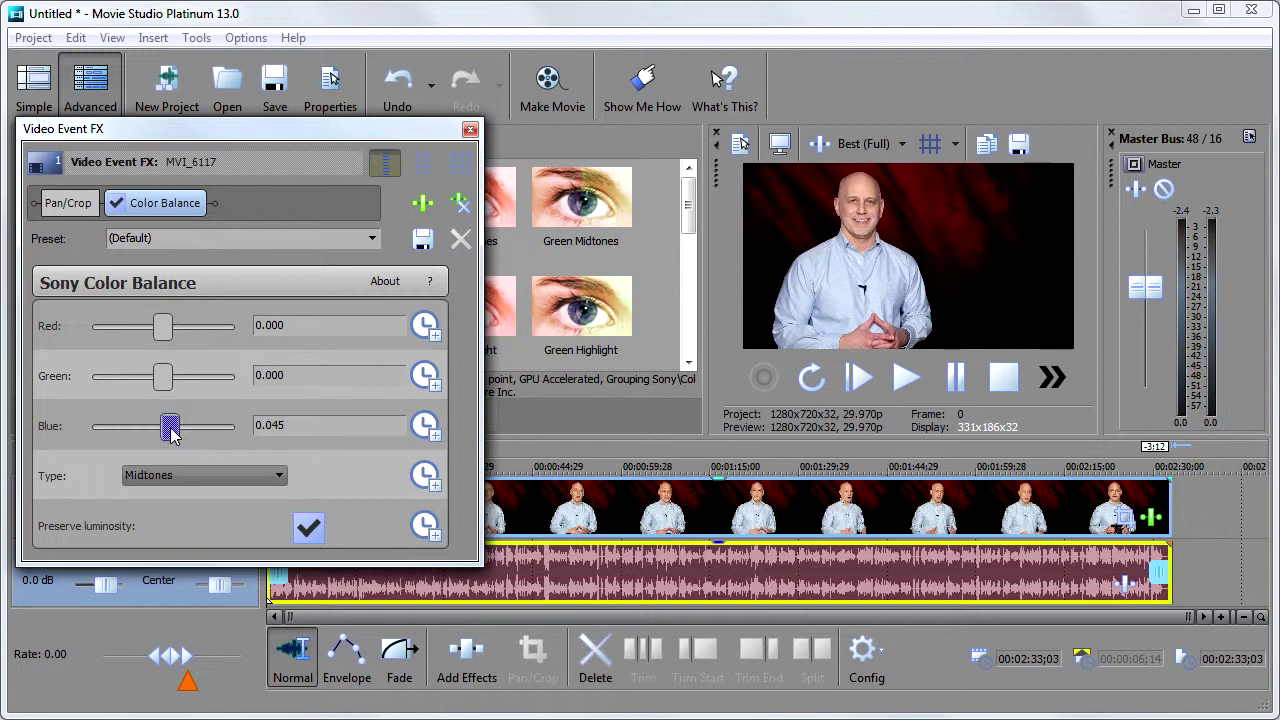
pyautogui.moveTo(165, 333); pyautogui.dragTo(168, 336)
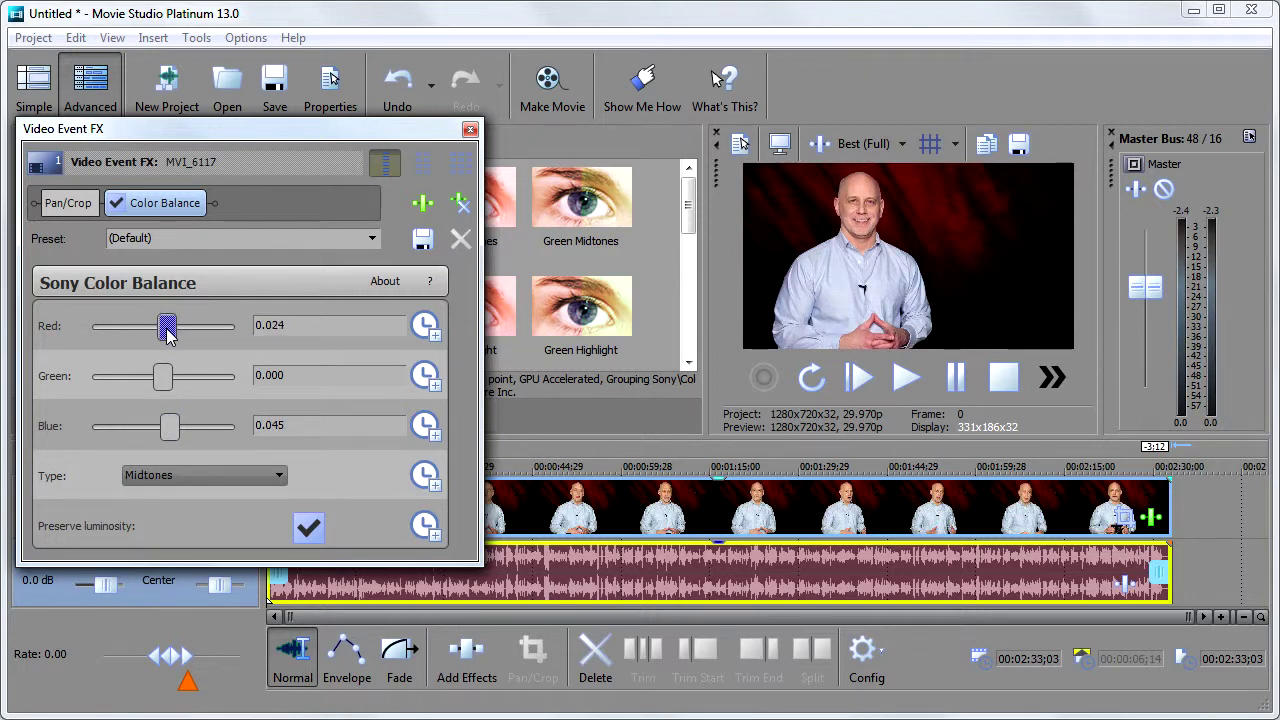
pyautogui.doubleClick(168, 336)
# - Compare the picture with Color Balance switched off and on, and close the clip's effect settings
pyautogui.click(116, 204)
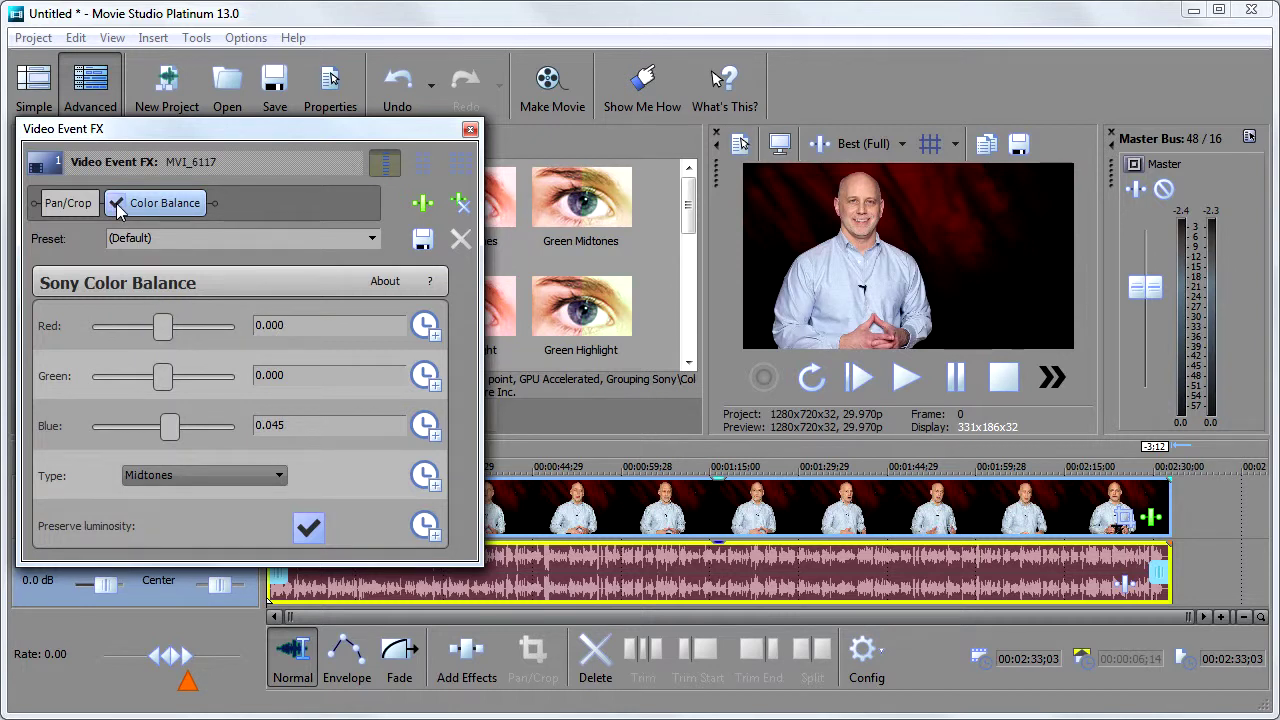
pyautogui.click(116, 204)
pyautogui.click(469, 130)
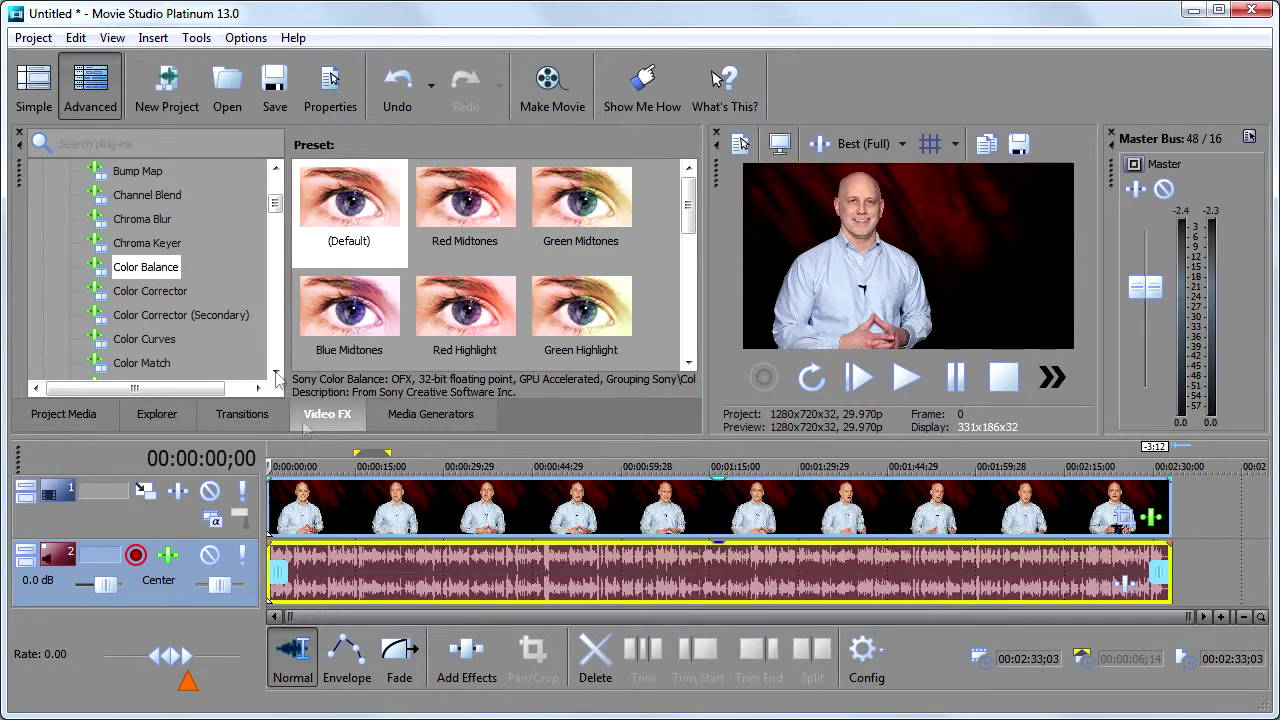
# - Apply the Brightness and Contrast video effect with the (Default) preset to the MVI_6117 video clip
pyautogui.click(276, 172)
pyautogui.click(276, 172)
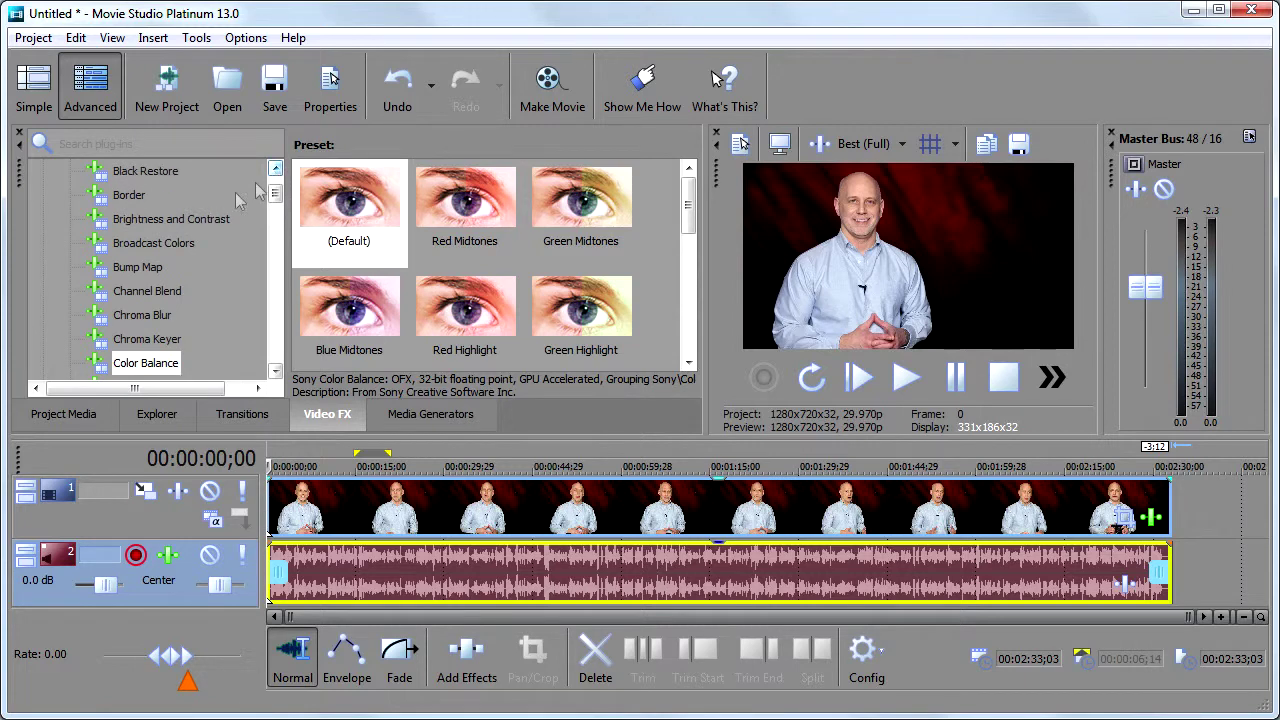
pyautogui.click(167, 222)
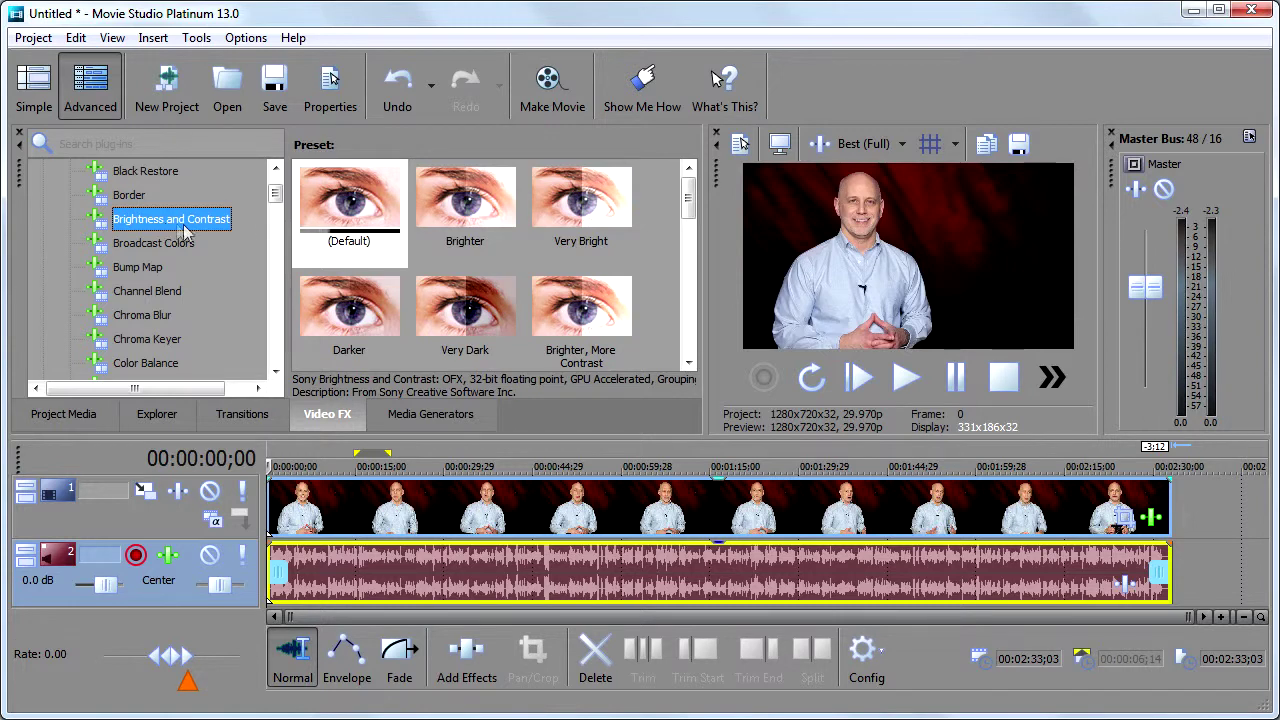
pyautogui.moveTo(340, 203); pyautogui.dragTo(409, 505)
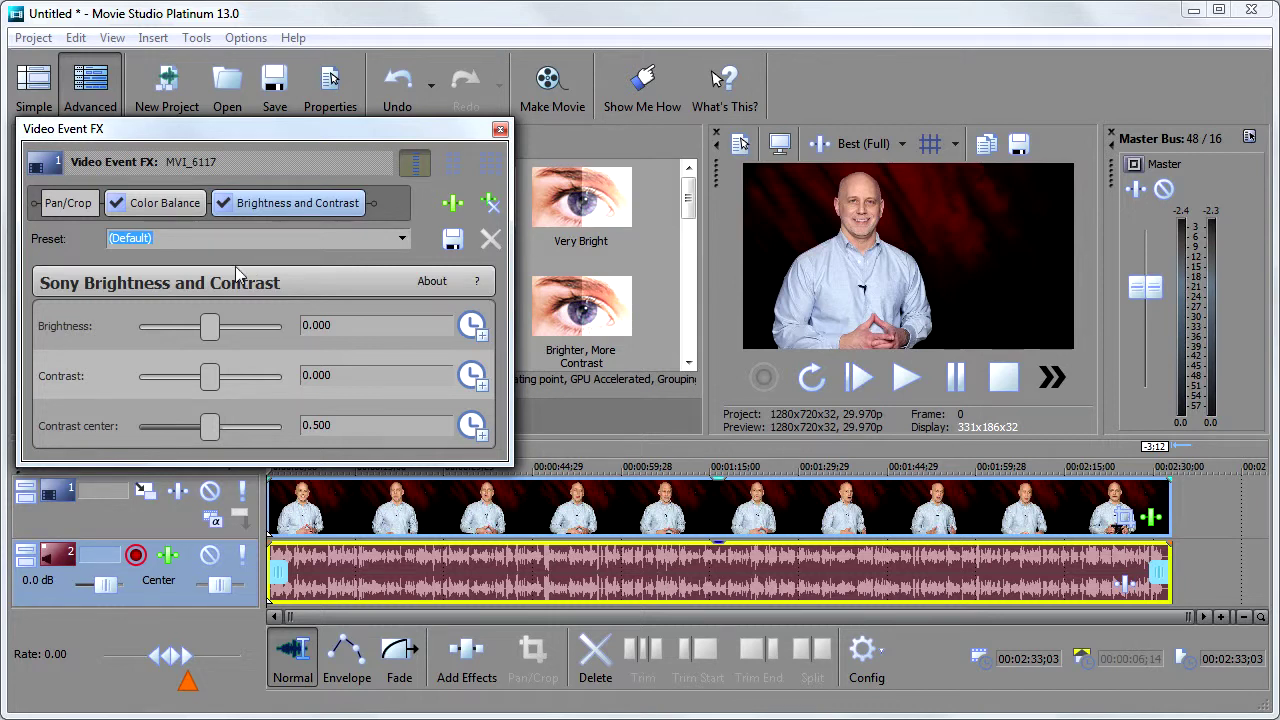
# - Set Contrast to 0.077 in Brightness and Contrast and, after trying a Brightness change, reset Brightness to 0.000
pyautogui.moveTo(209, 328); pyautogui.dragTo(208, 331)
pyautogui.doubleClick(208, 331)
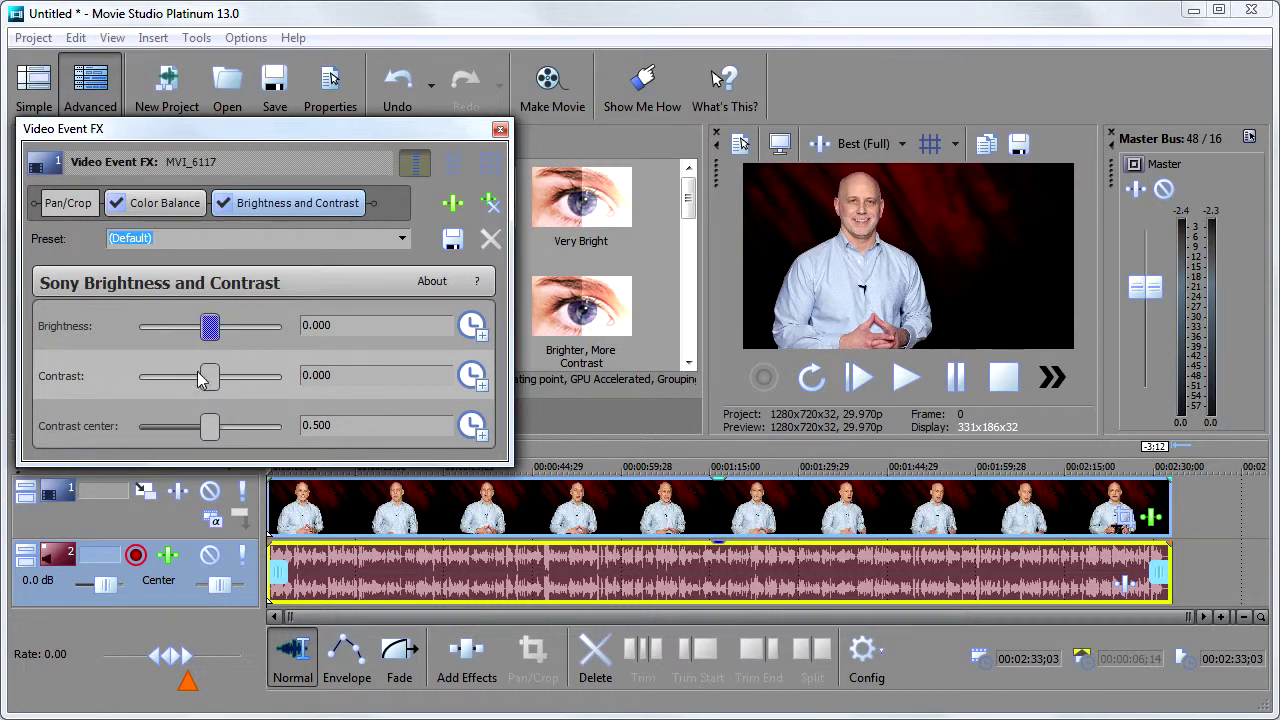
pyautogui.moveTo(207, 378); pyautogui.dragTo(218, 388)
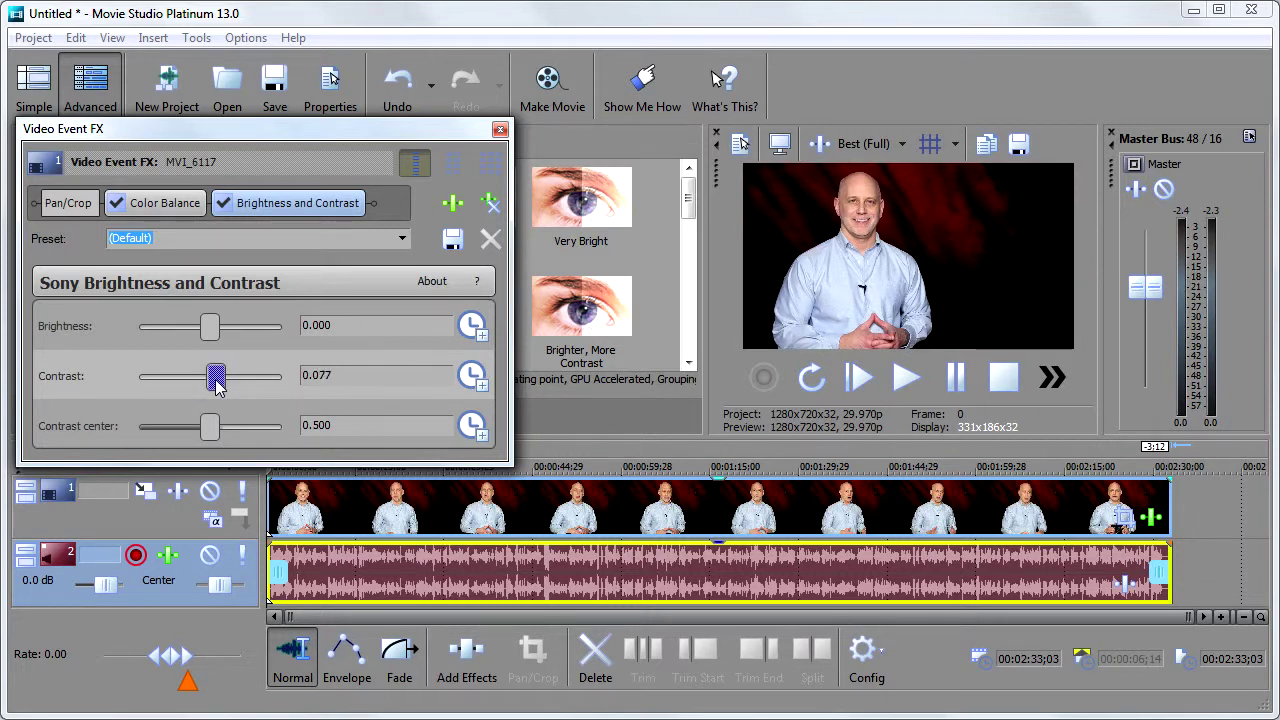
# - Compare the picture with Brightness and Contrast switched off and on, and close the clip's effect settings
pyautogui.click(224, 206)
pyautogui.click(224, 206)
pyautogui.click(224, 205)
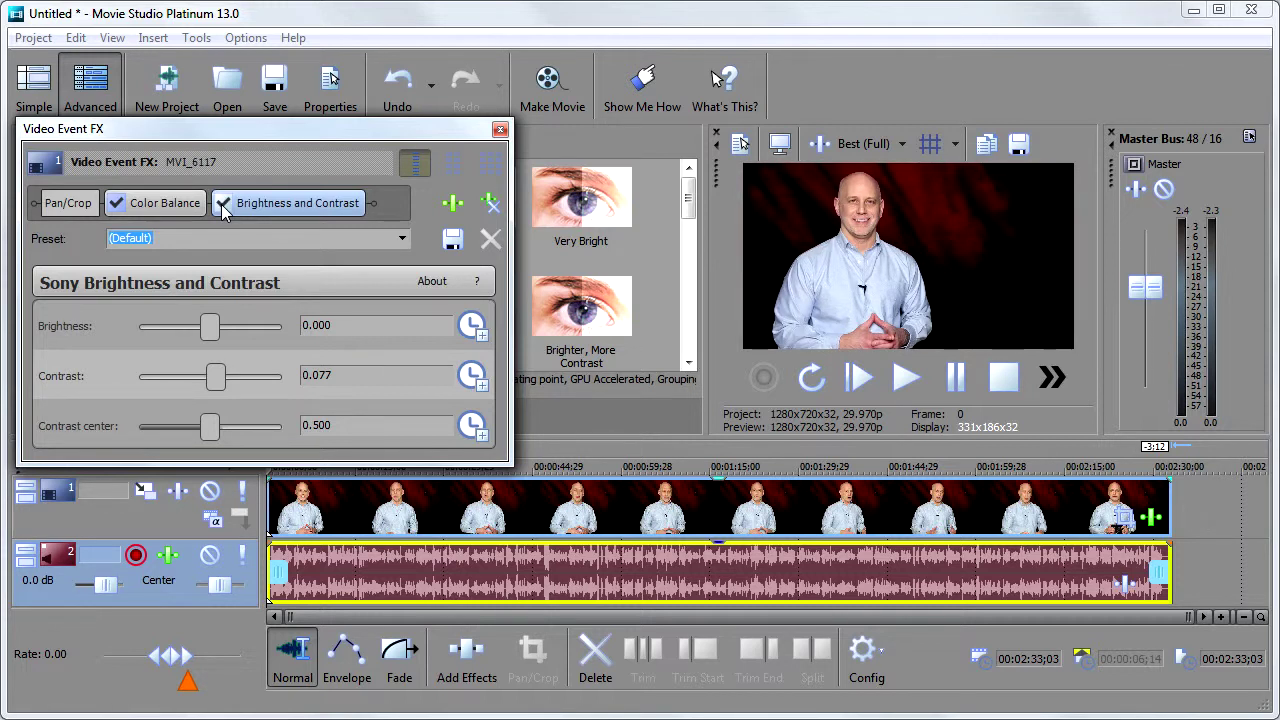
pyautogui.click(500, 130)
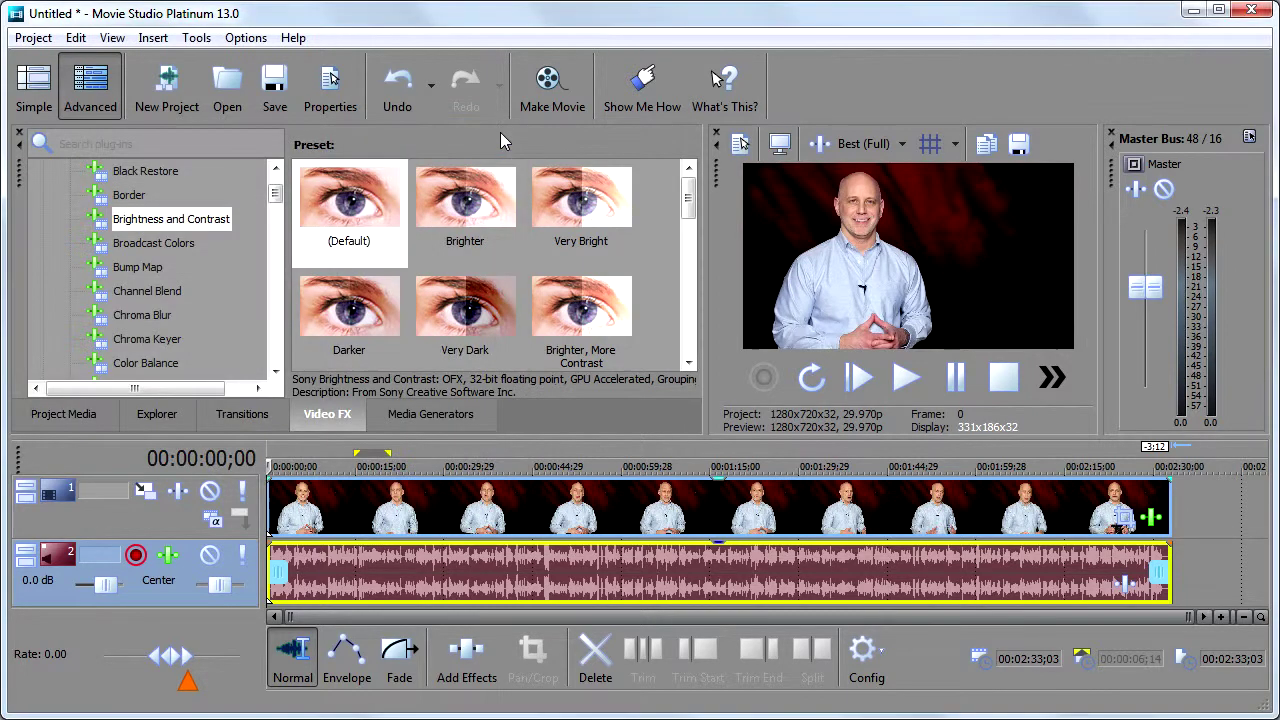
# - Apply the Sharpen video effect with the (Default) preset to the MVI_6117 video clip and bring it into view in the effect chain
pyautogui.moveTo(275, 198); pyautogui.dragTo(277, 323)
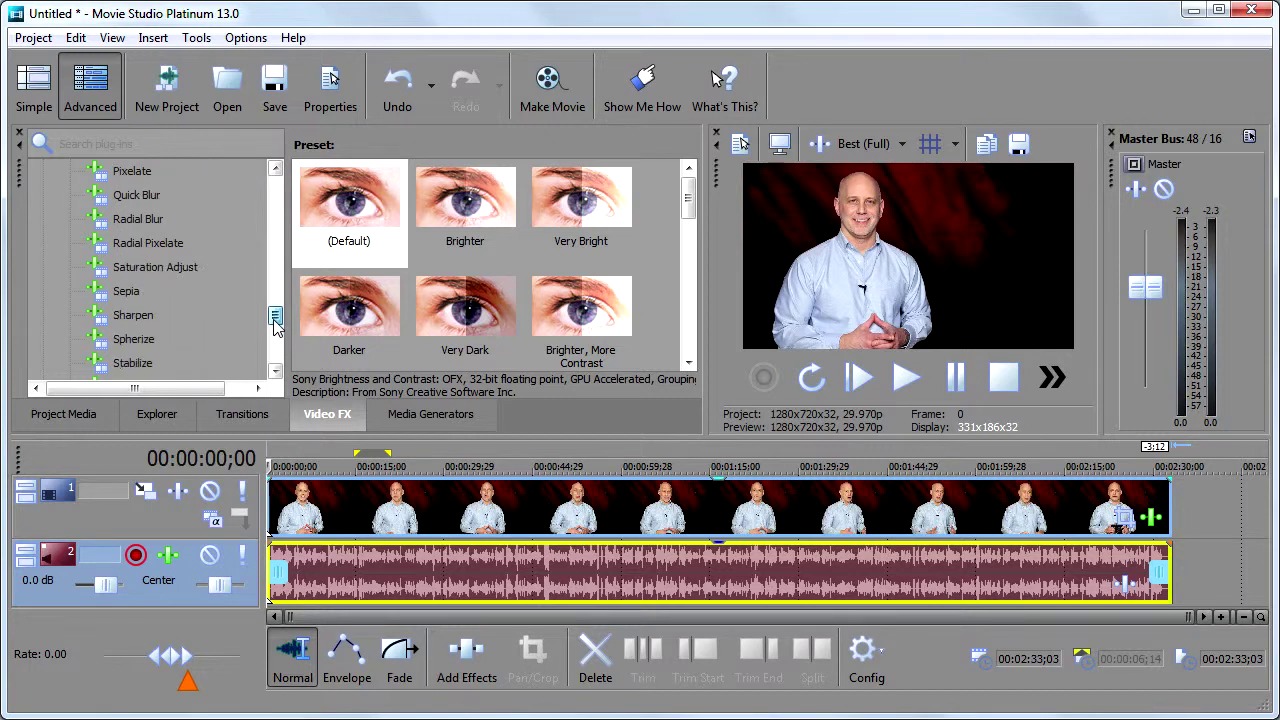
pyautogui.click(137, 323)
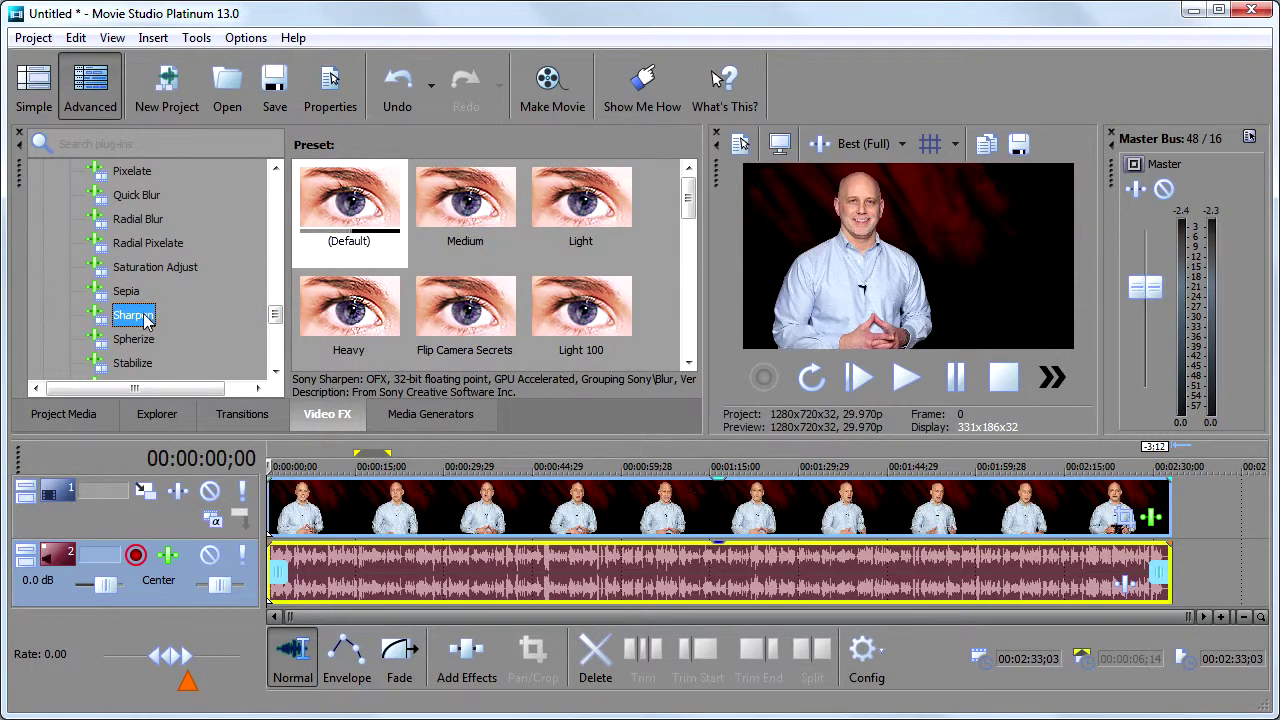
pyautogui.moveTo(340, 205); pyautogui.dragTo(442, 515)
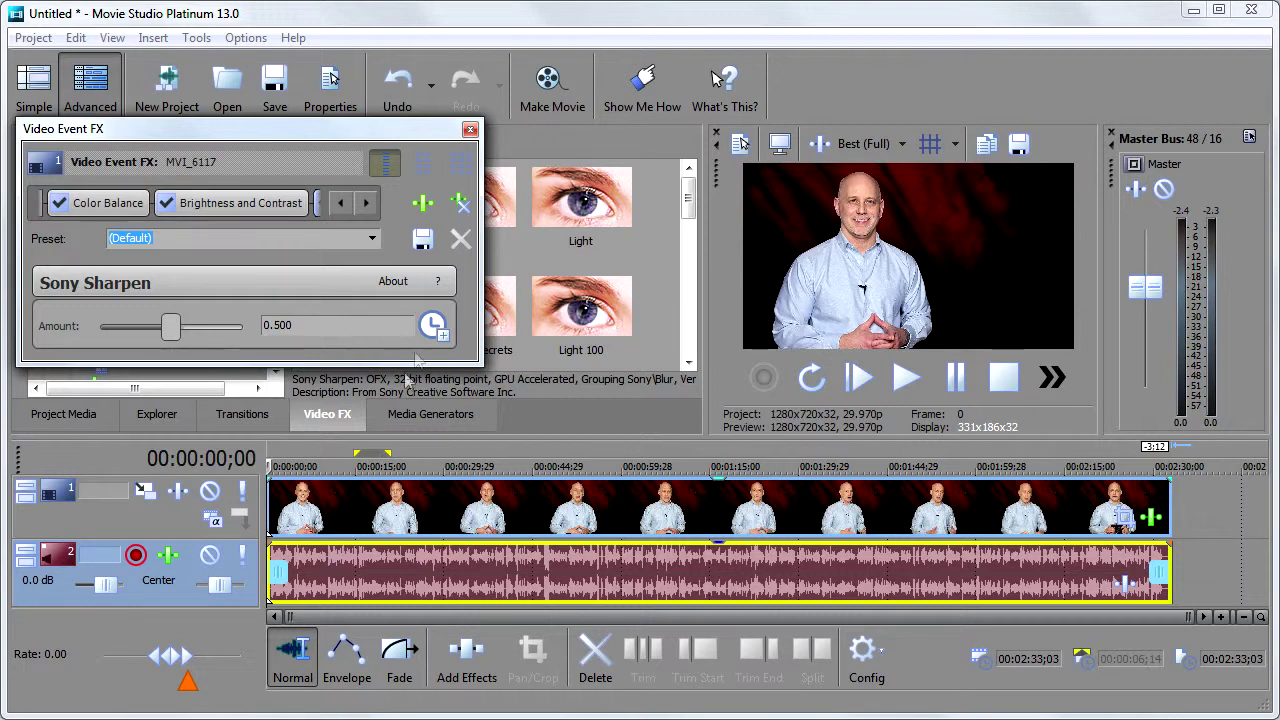
pyautogui.click(365, 204)
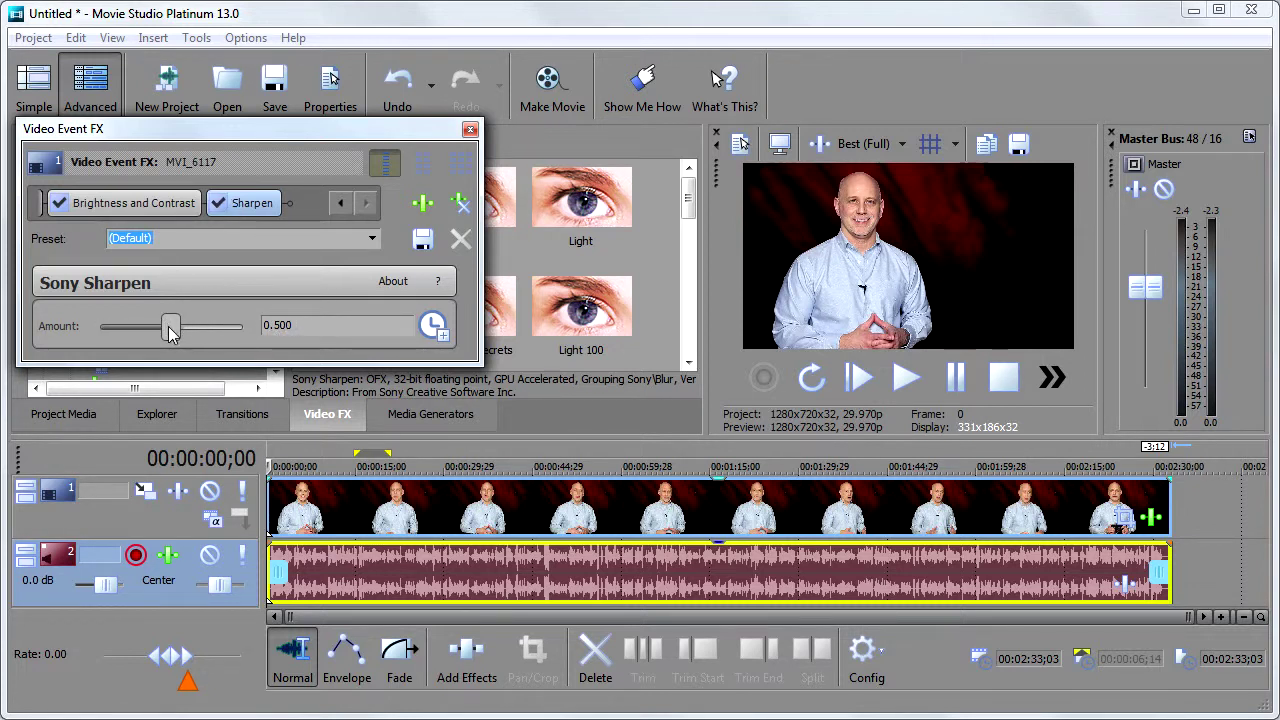
# - Lower the Sharpen effect's amount to 0.007
pyautogui.moveTo(170, 333); pyautogui.dragTo(100, 330)
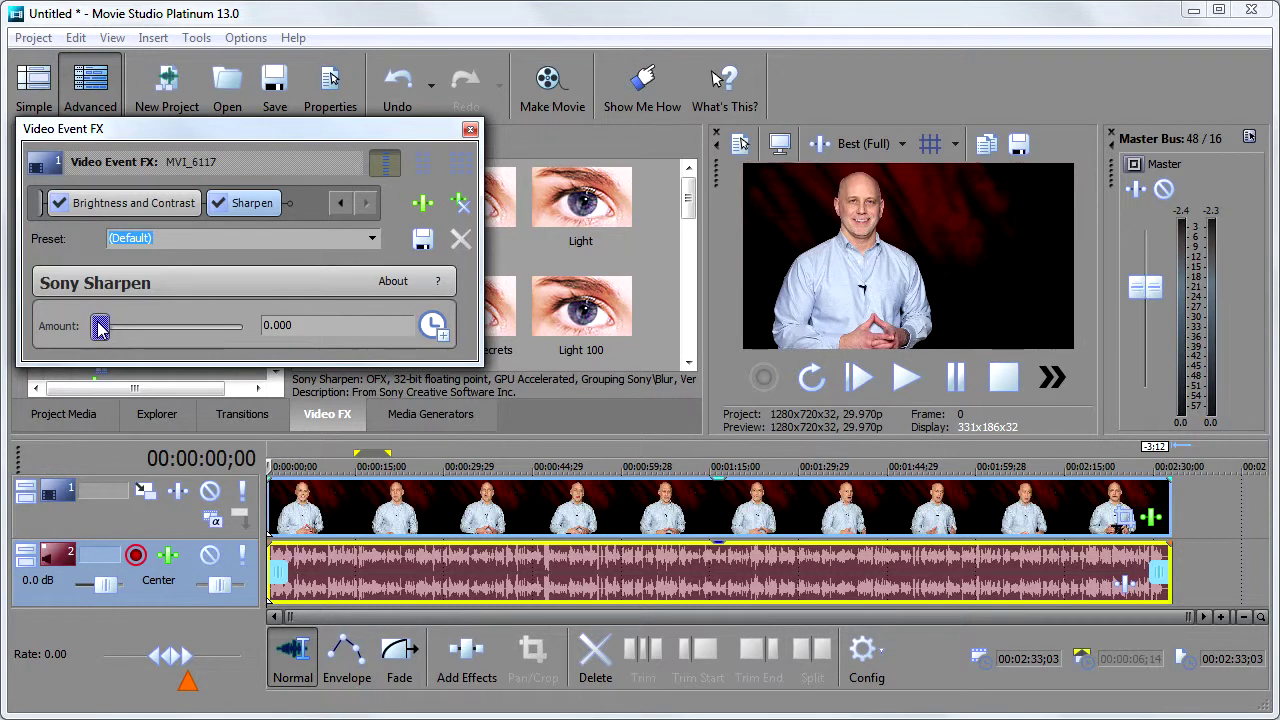
pyautogui.moveTo(100, 331); pyautogui.dragTo(101, 330)
# - Switch the Sharpen effect off and on repeatedly to compare the preview's sharpness, leaving the effect enabled
pyautogui.click(219, 204)
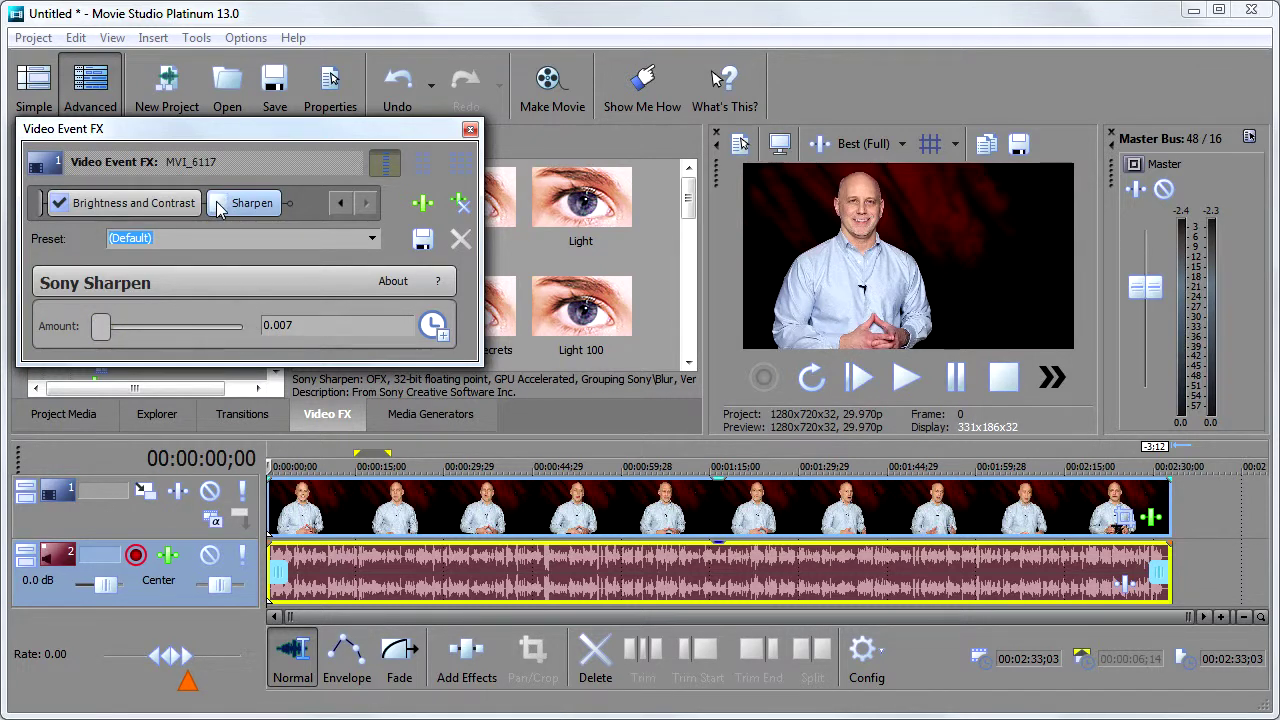
pyautogui.click(219, 204)
pyautogui.click(219, 204)
pyautogui.click(219, 204)
pyautogui.click(219, 204)
pyautogui.click(219, 204)
pyautogui.click(219, 204)
pyautogui.click(219, 204)
pyautogui.click(219, 204)
pyautogui.click(219, 204)
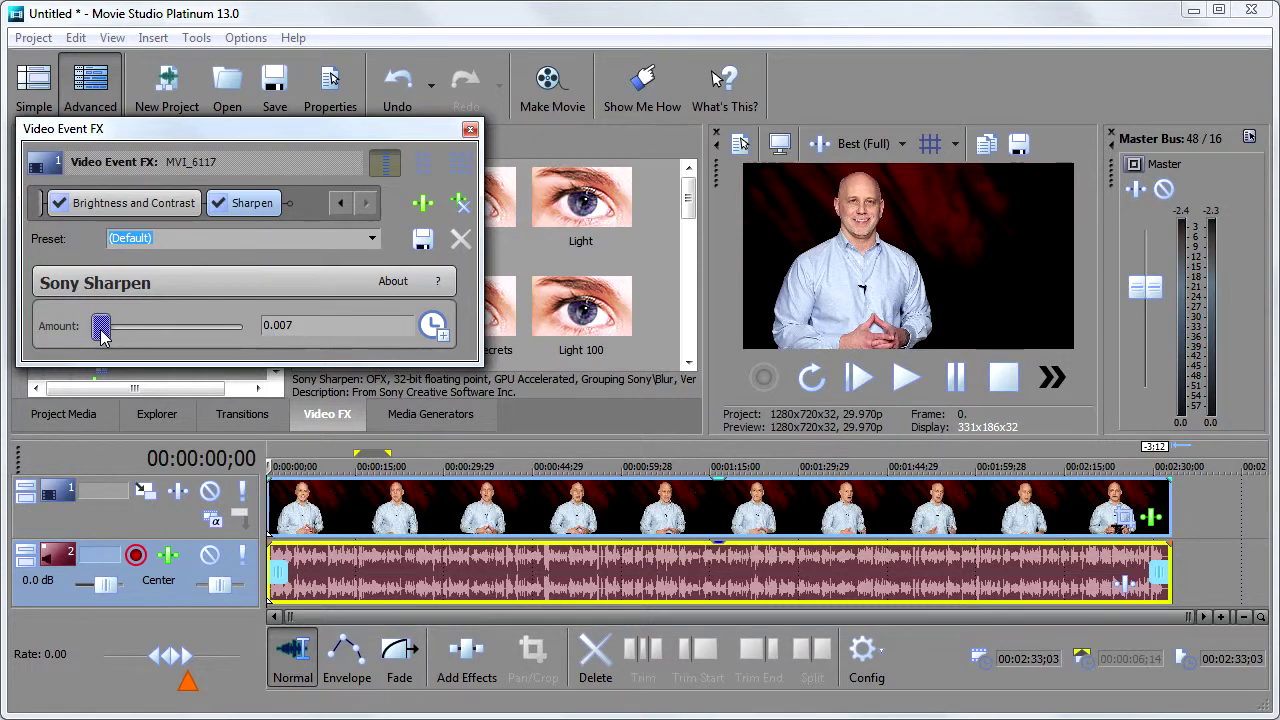
# - Readjust the Sharpen amount near the low end of its range and close the clip's effect settings
pyautogui.moveTo(100, 334); pyautogui.dragTo(119, 337)
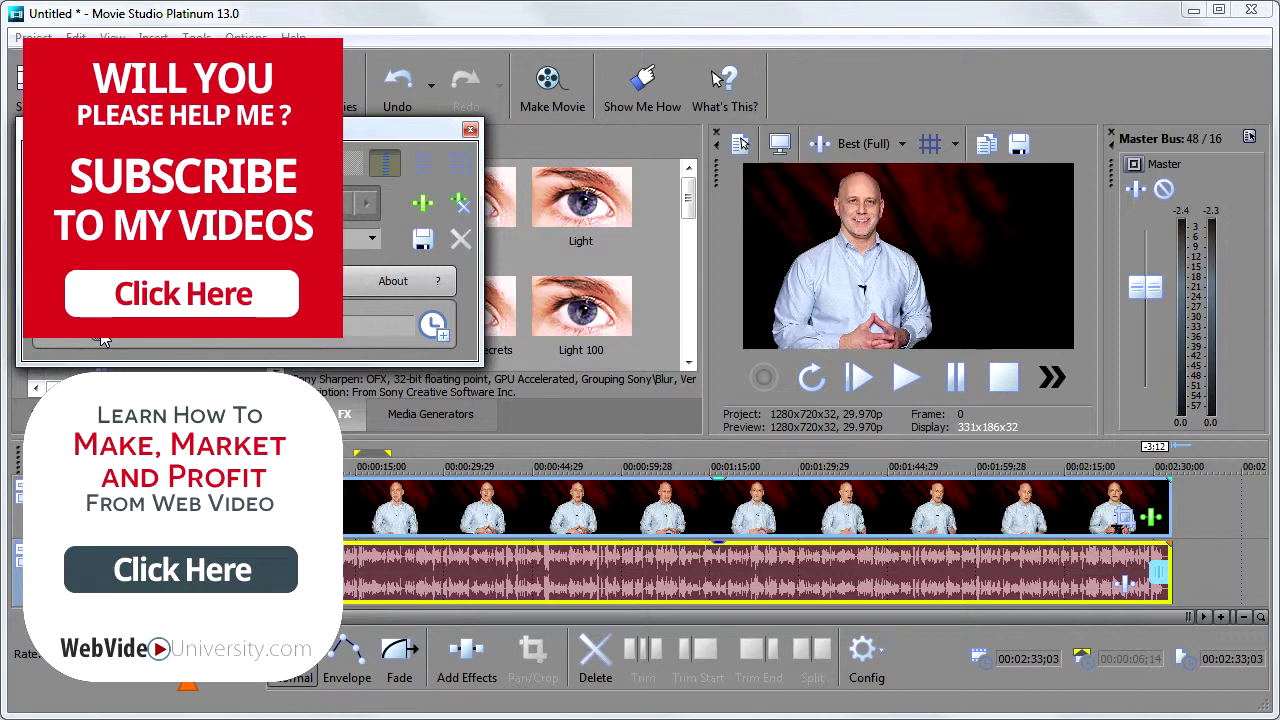
pyautogui.click(471, 131)
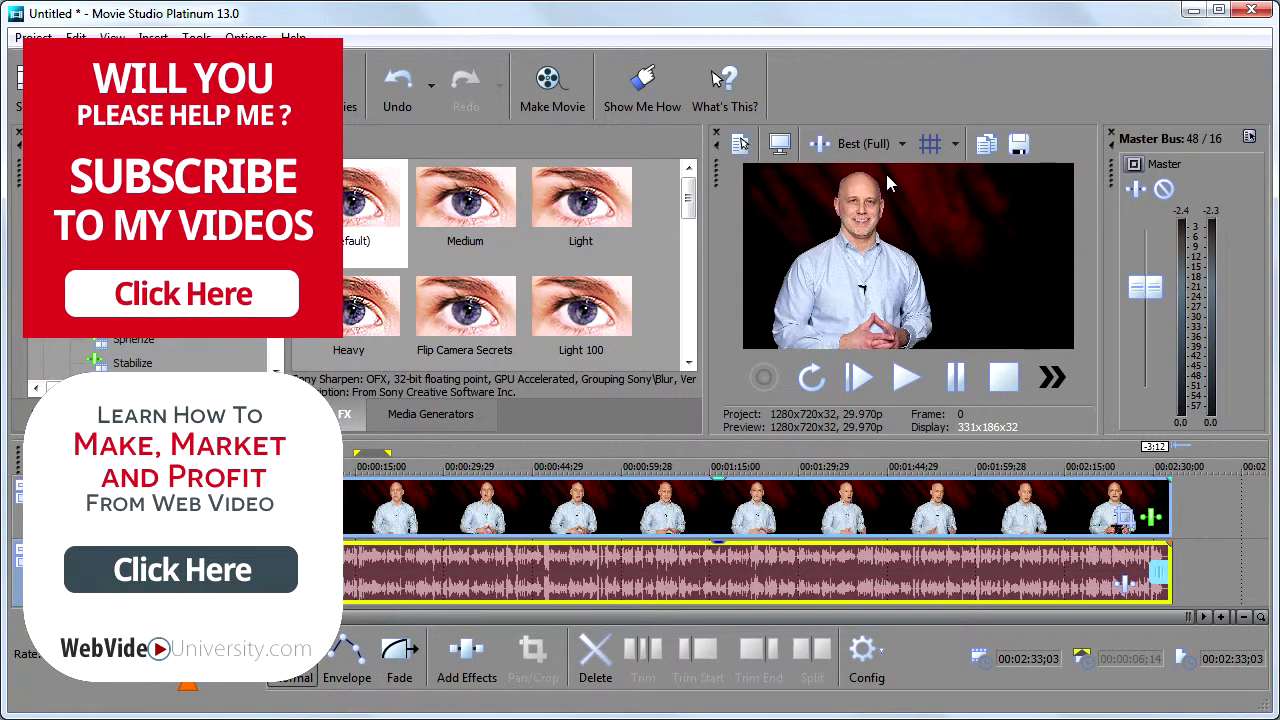